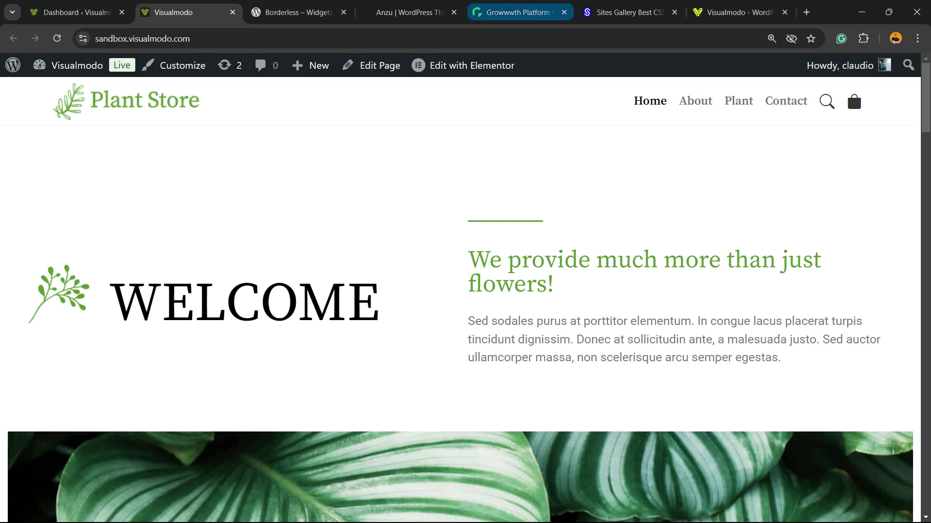
View the Growwwth website and try its theme toggle, changing to light mode and back to dark
{"action": "left_click", "coordinate": [518, 12]}
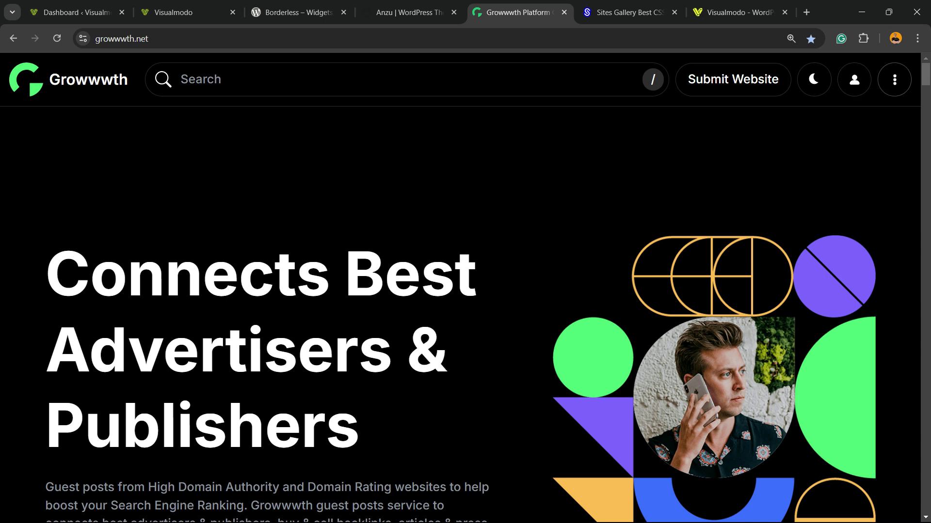
{"action": "left_click", "coordinate": [813, 79]}
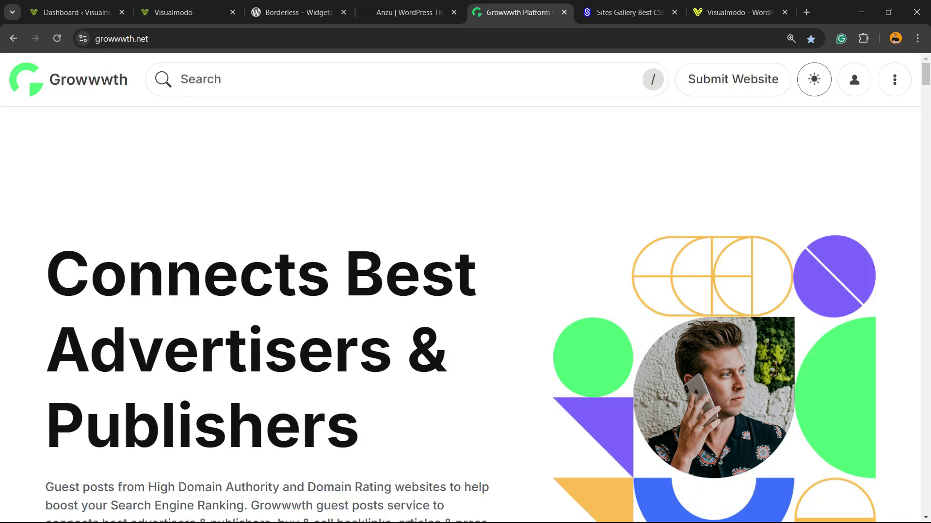
{"action": "key", "text": "ctrl+plus"}
{"action": "scroll", "coordinate": [466, 291], "scroll_direction": "down", "scroll_amount": 10}
{"action": "scroll", "coordinate": [465, 291], "scroll_direction": "up", "scroll_amount": 15}
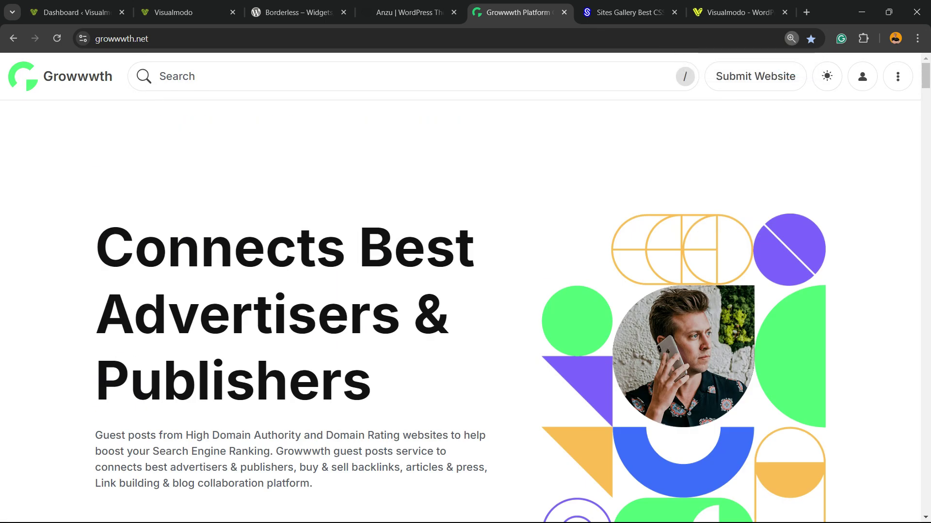
{"action": "left_click", "coordinate": [827, 77]}
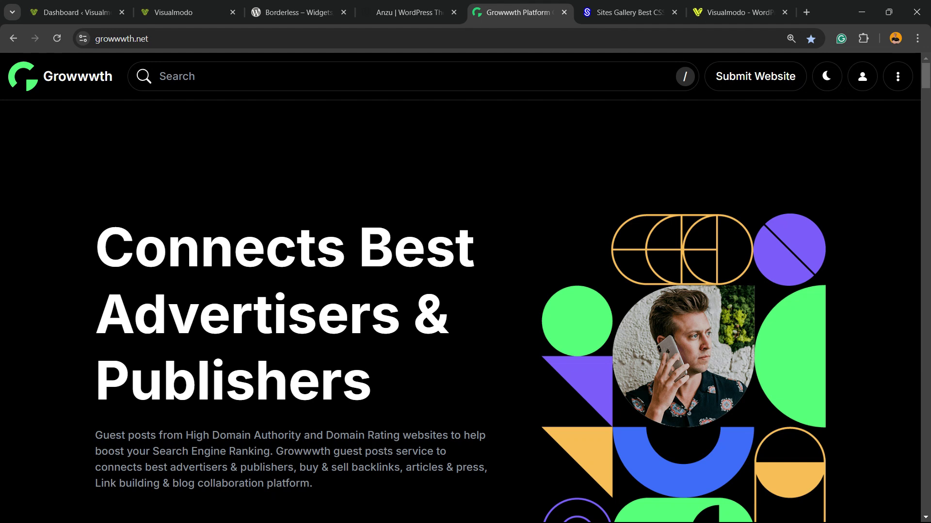
Return to the WordPress dashboard and open the page for adding a new plugin
{"action": "left_click", "coordinate": [77, 12]}
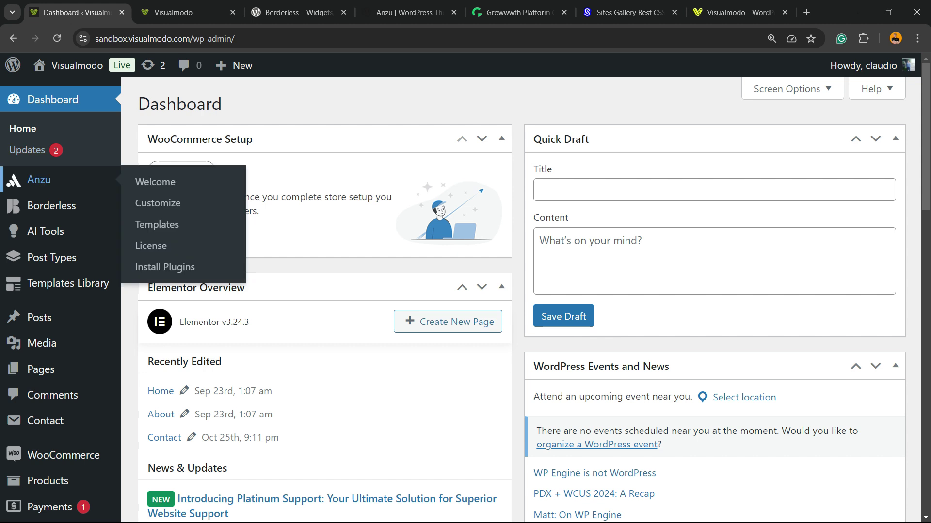
{"action": "scroll", "coordinate": [58, 193], "scroll_direction": "down", "scroll_amount": 3}
{"action": "scroll", "coordinate": [48, 296], "scroll_direction": "down", "scroll_amount": 3}
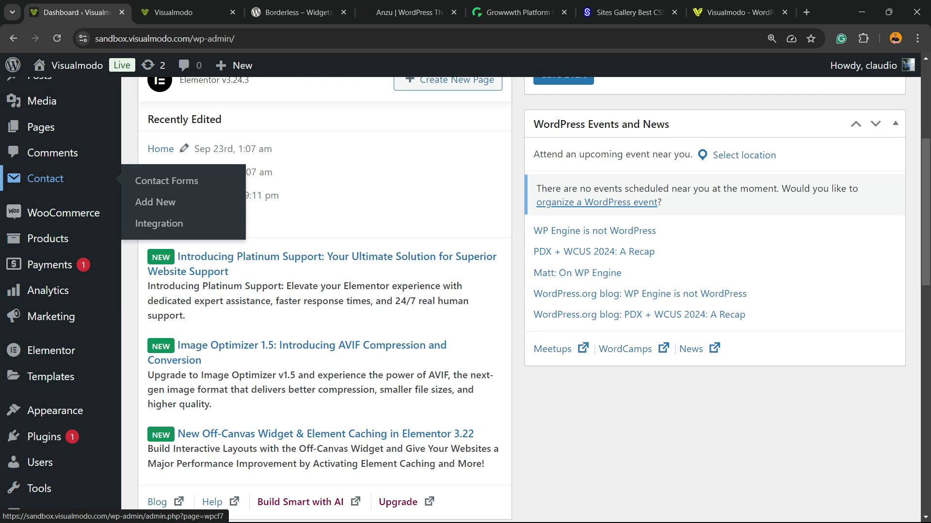
{"action": "mouse_move", "coordinate": [44, 437]}
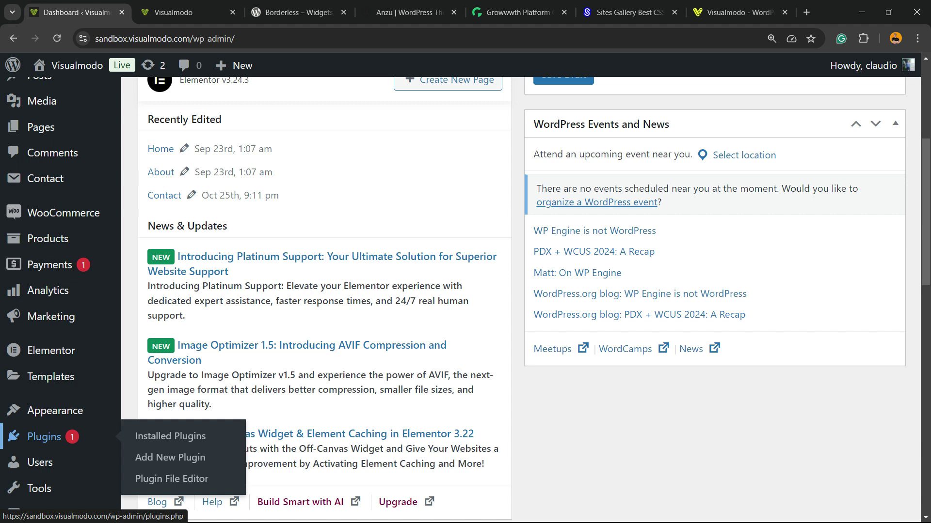
{"action": "key", "text": "ctrl"}
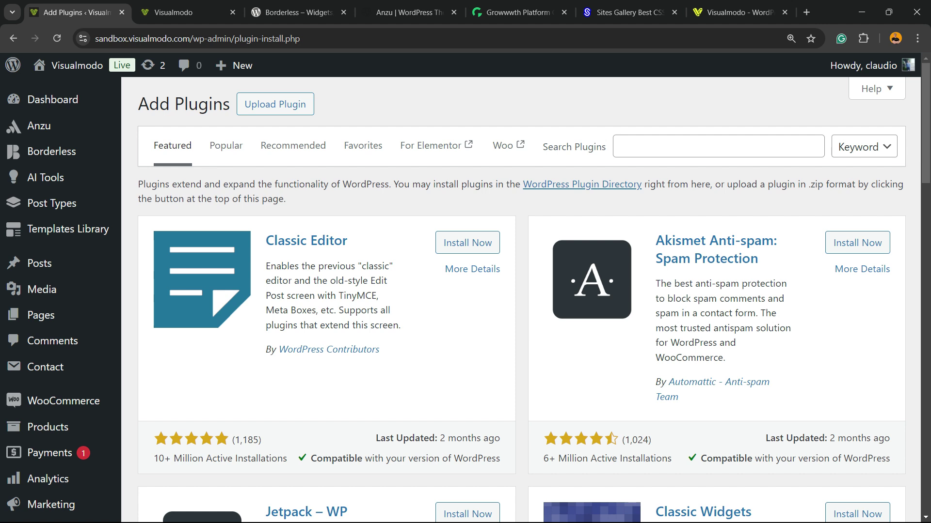
Search the plugin directory for WP Dark Mode, then install and activate the WPPOOL plugin
{"action": "left_click", "coordinate": [718, 146]}
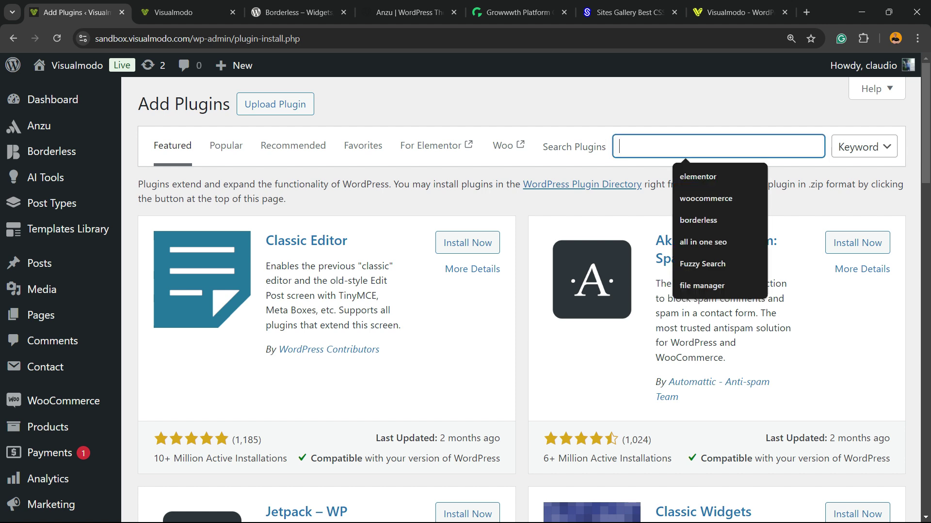
{"action": "type", "text": "WP Dark Mode"}
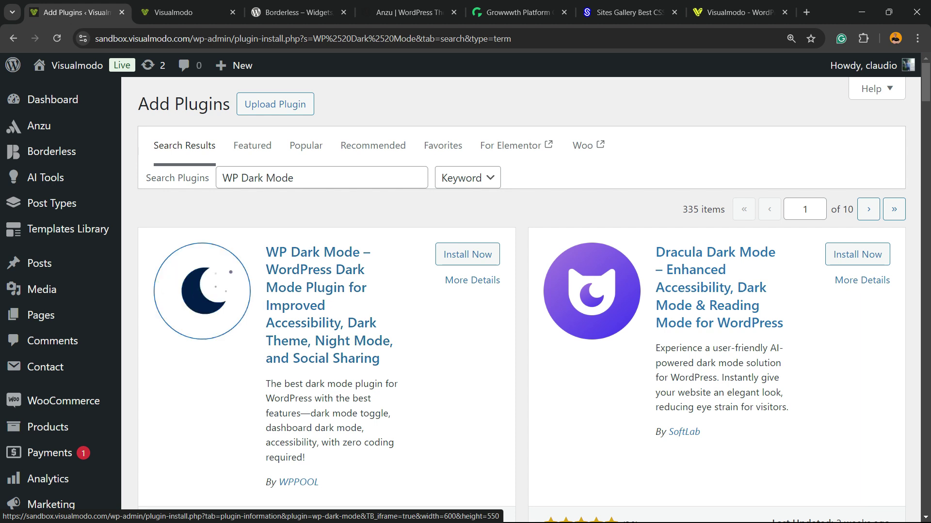
{"action": "left_click", "coordinate": [467, 254]}
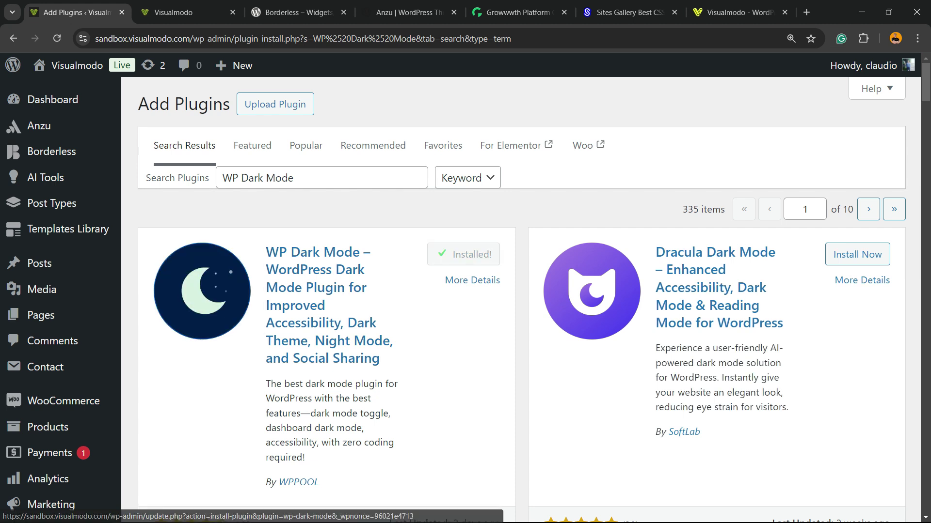
{"action": "left_click", "coordinate": [470, 254]}
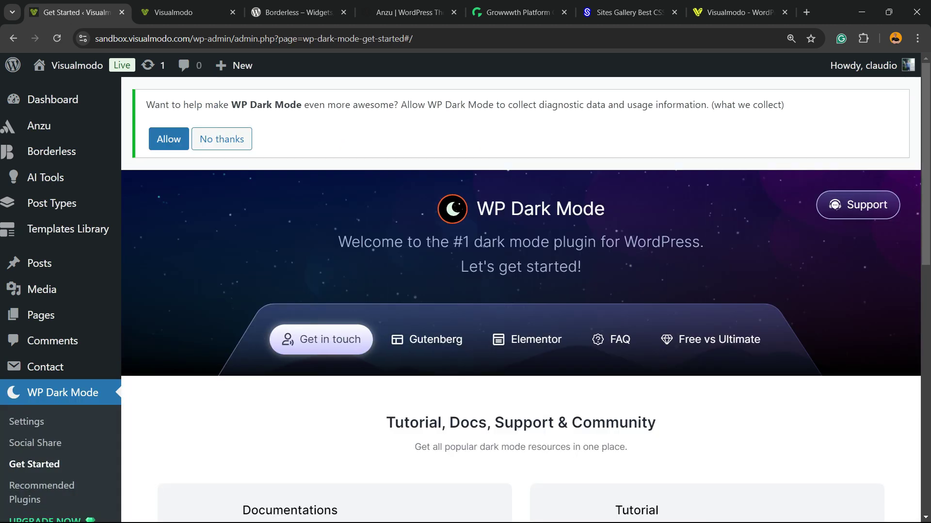
Look through the WP Dark Mode getting-started page for its documentation, support and upgrade options
{"action": "scroll", "coordinate": [521, 291], "scroll_direction": "down", "scroll_amount": 7}
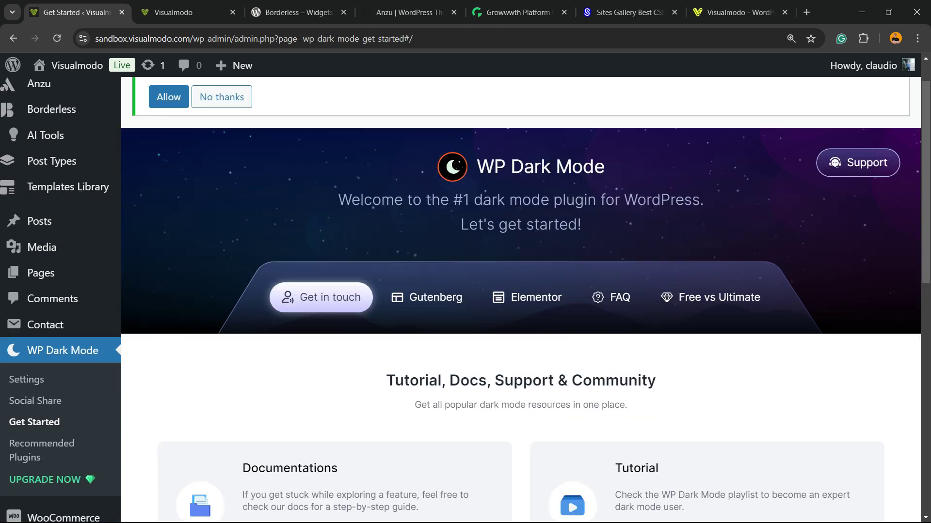
{"action": "scroll", "coordinate": [521, 291], "scroll_direction": "down", "scroll_amount": 3}
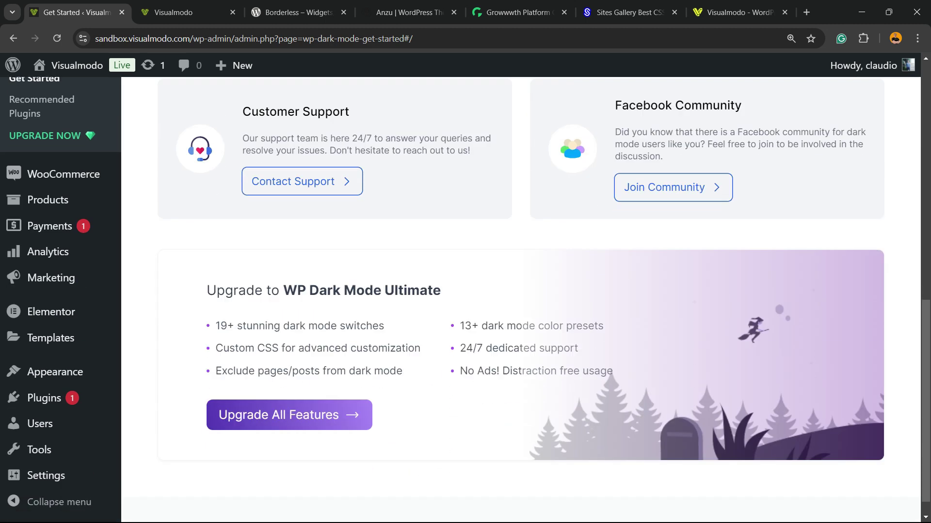
{"action": "scroll", "coordinate": [521, 291], "scroll_direction": "up", "scroll_amount": 10}
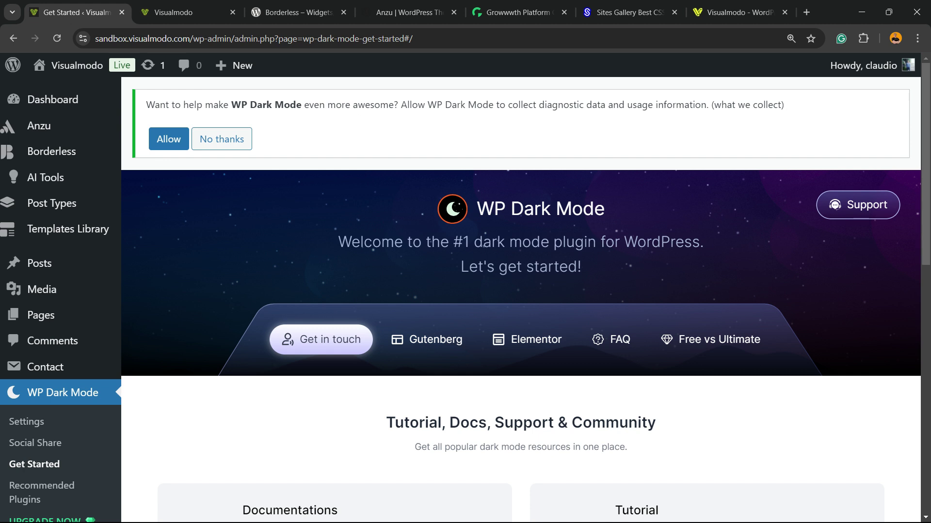
{"action": "scroll", "coordinate": [521, 291], "scroll_direction": "down", "scroll_amount": 3}
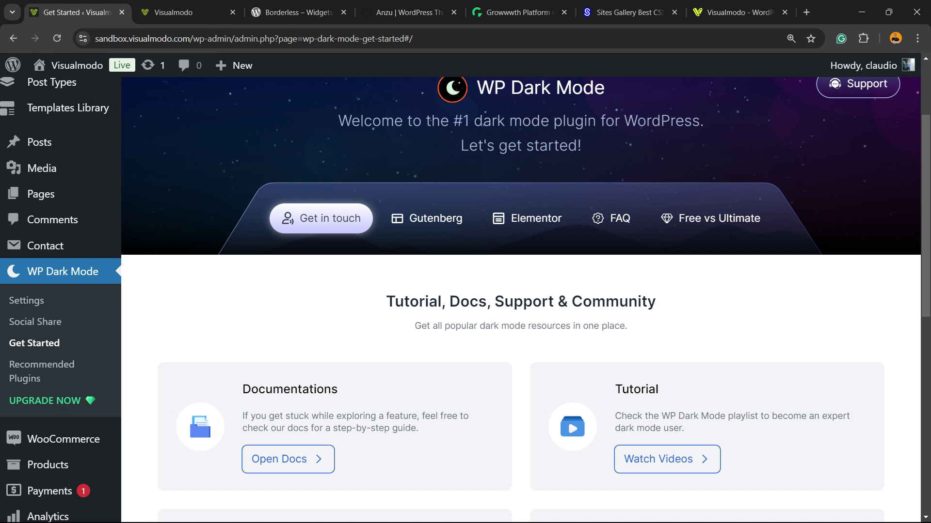
{"action": "scroll", "coordinate": [521, 290], "scroll_direction": "up", "scroll_amount": 3}
{"action": "scroll", "coordinate": [521, 291], "scroll_direction": "down", "scroll_amount": 3}
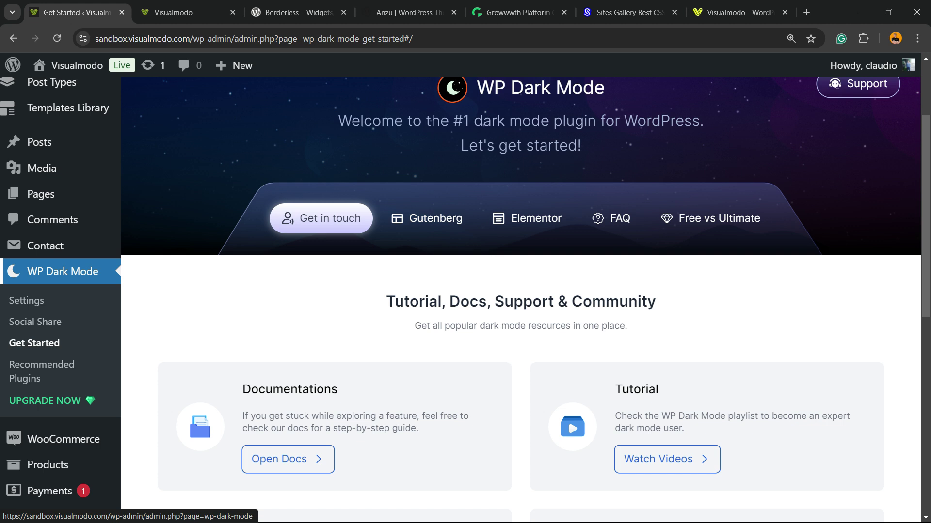
Open the WP Dark Mode settings and review the frontend options for how dark mode is used
{"action": "left_click", "coordinate": [26, 301]}
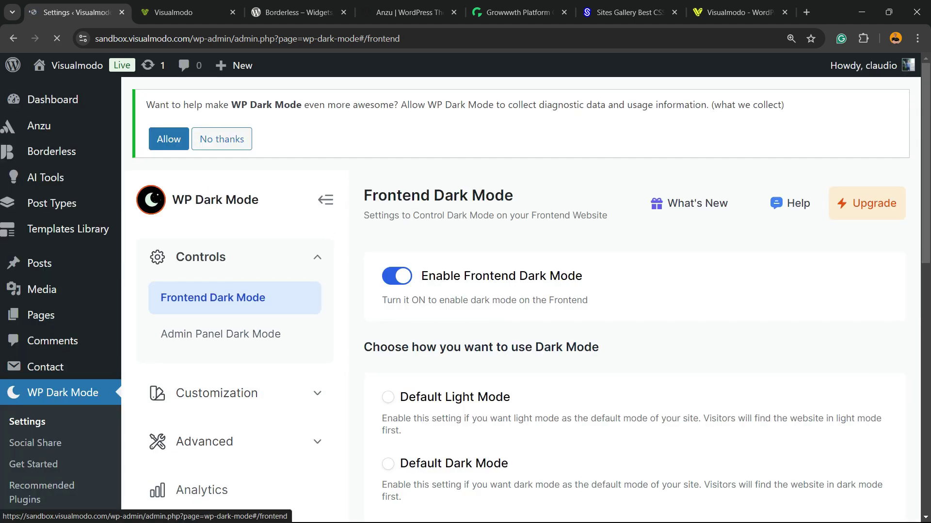
{"action": "scroll", "coordinate": [453, 302], "scroll_direction": "up", "scroll_amount": 1}
{"action": "scroll", "coordinate": [452, 302], "scroll_direction": "down", "scroll_amount": 1}
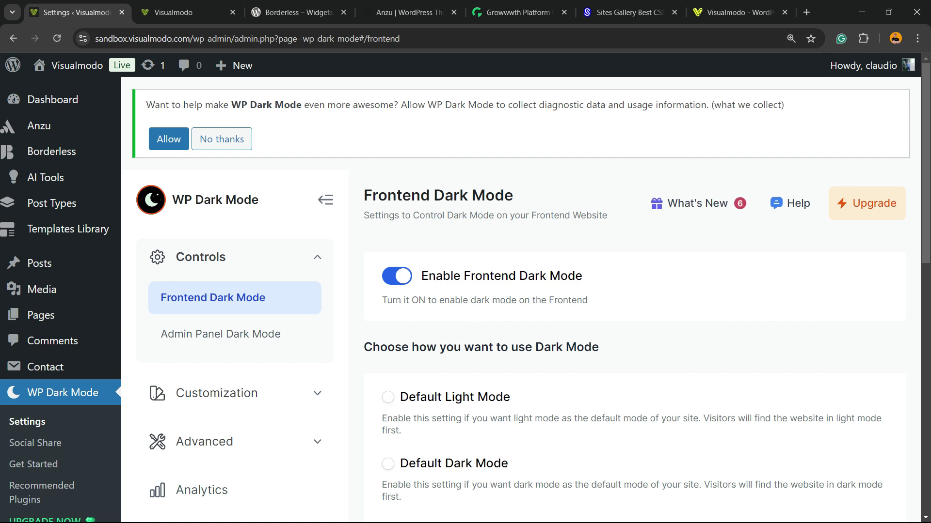
{"action": "scroll", "coordinate": [465, 300], "scroll_direction": "down", "scroll_amount": 2}
{"action": "scroll", "coordinate": [465, 300], "scroll_direction": "down", "scroll_amount": 4}
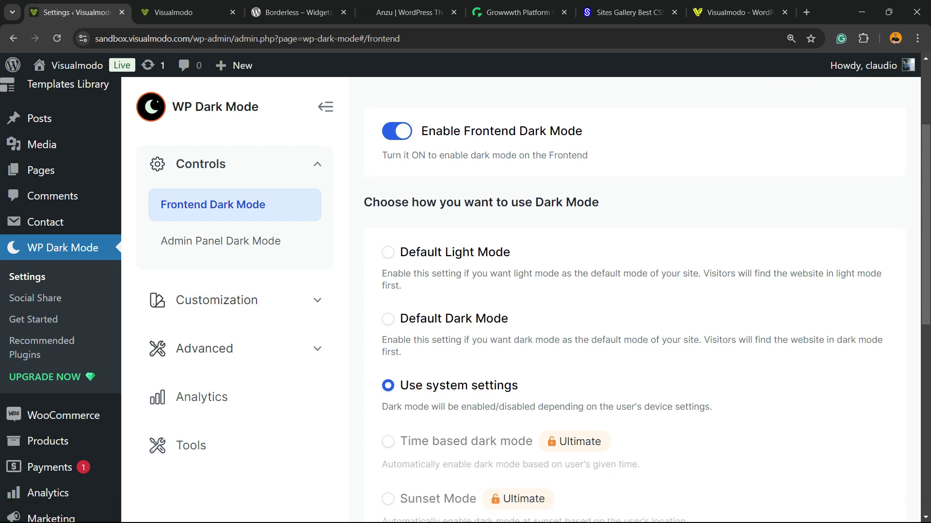
{"action": "scroll", "coordinate": [465, 300], "scroll_direction": "up", "scroll_amount": 4}
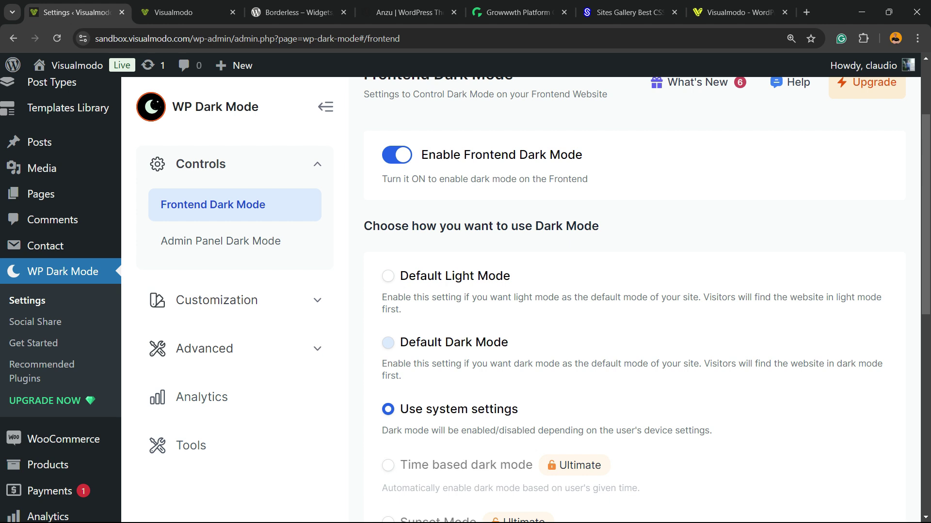
Enable dark mode for the admin dashboard in the plugin's Admin Panel Dark Mode settings
{"action": "scroll", "coordinate": [466, 301], "scroll_direction": "up", "scroll_amount": 3}
{"action": "left_click", "coordinate": [221, 335]}
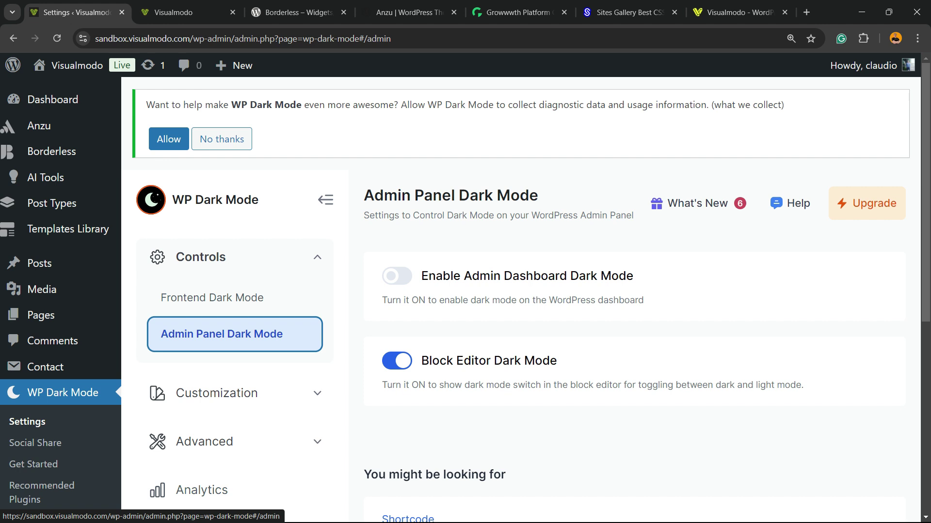
{"action": "left_click", "coordinate": [397, 276]}
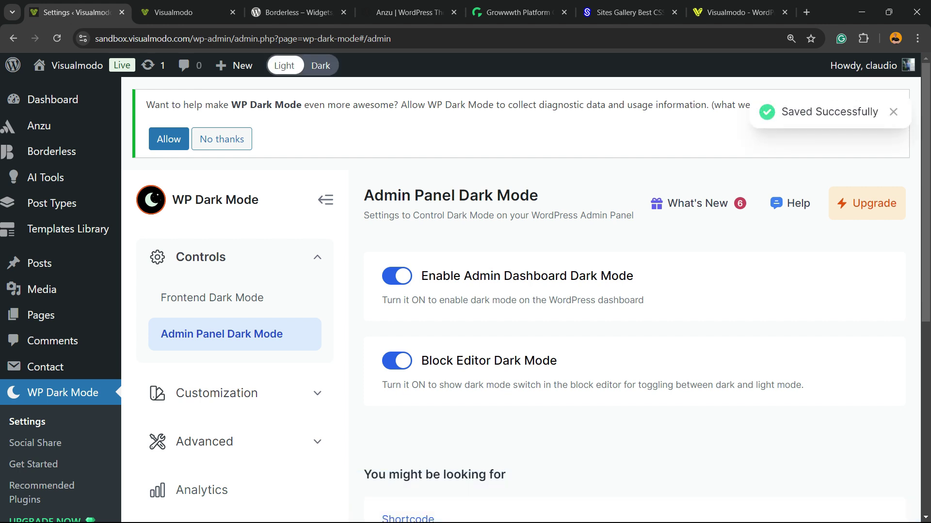
{"action": "scroll", "coordinate": [465, 291], "scroll_direction": "down", "scroll_amount": 2}
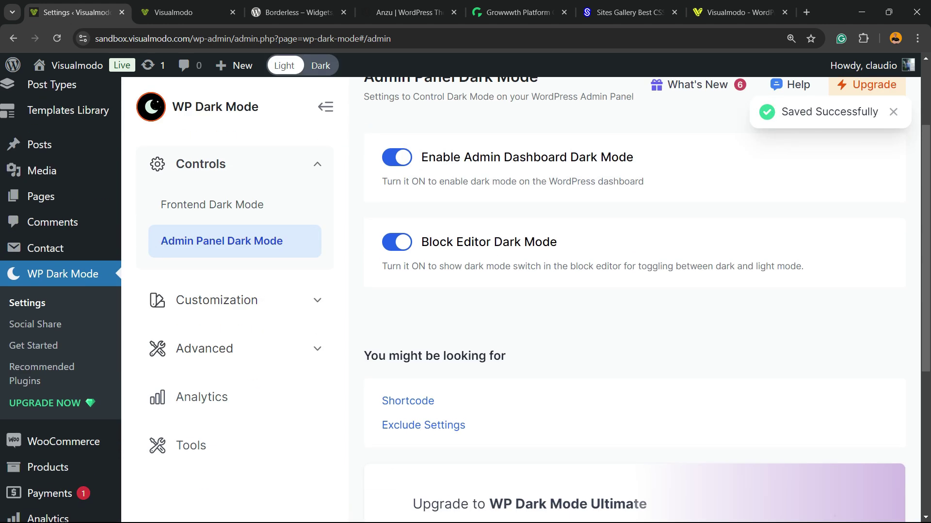
Go to the main WordPress dashboard, switch the admin area to Dark and look over its appearance
{"action": "scroll", "coordinate": [465, 290], "scroll_direction": "up", "scroll_amount": 2}
{"action": "left_click", "coordinate": [53, 99]}
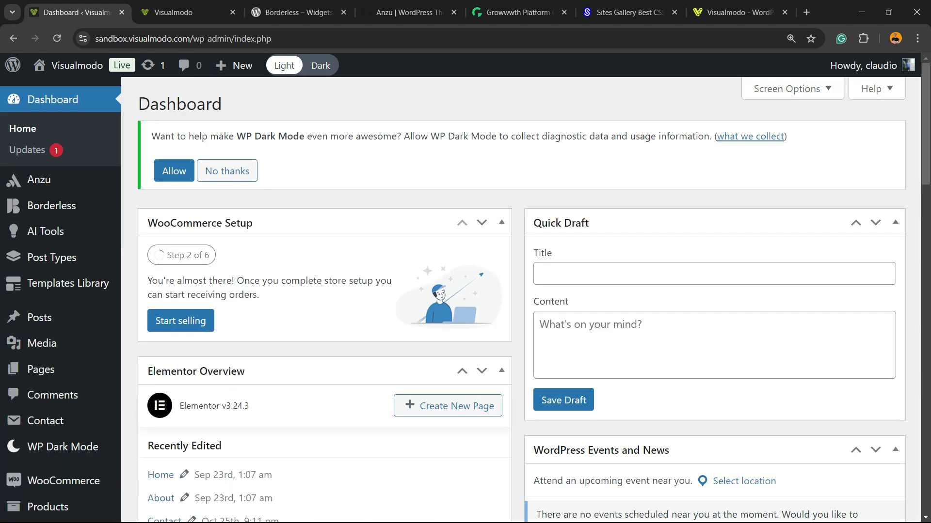
{"action": "left_click_drag", "start_coordinate": [358, 66], "coordinate": [281, 66]}
{"action": "left_click", "coordinate": [277, 65]}
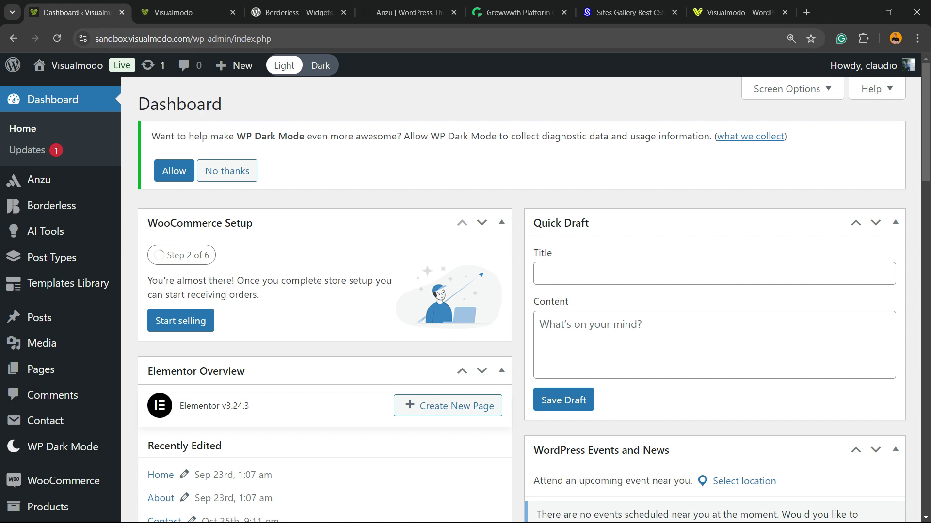
{"action": "left_click", "coordinate": [320, 65]}
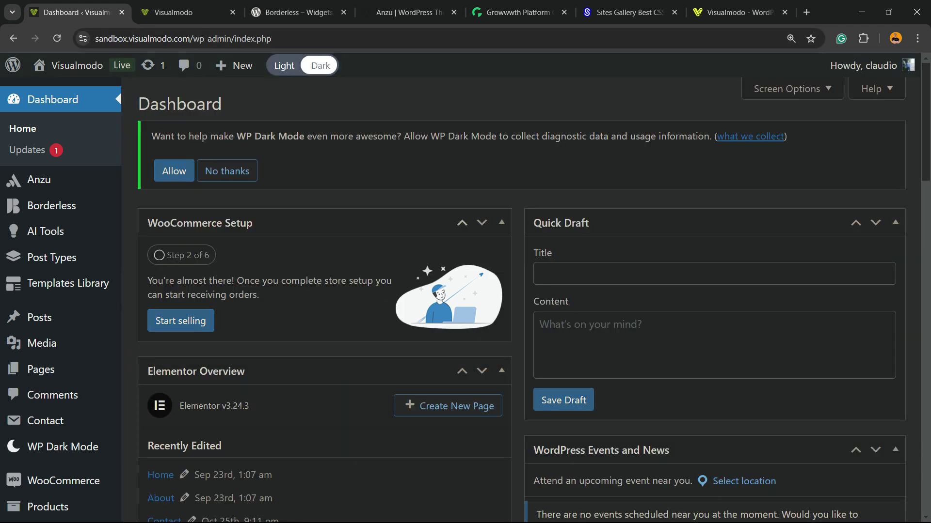
{"action": "scroll", "coordinate": [466, 291], "scroll_direction": "down", "scroll_amount": 15}
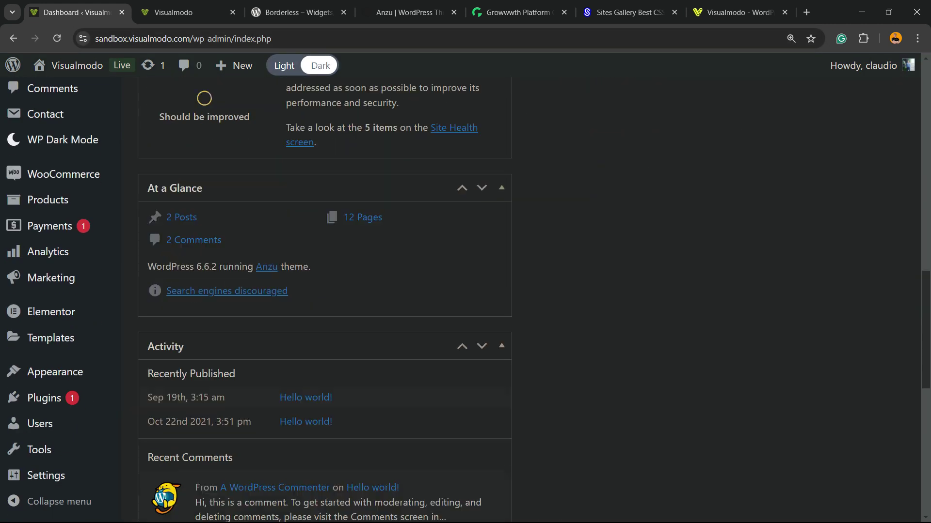
{"action": "scroll", "coordinate": [465, 290], "scroll_direction": "up", "scroll_amount": 15}
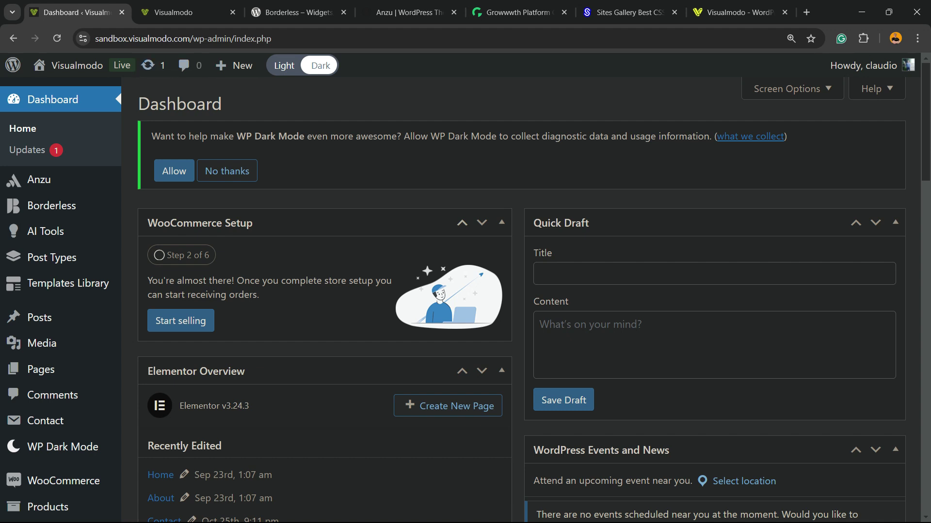
Reload the Plant Store homepage, inspect it in dark mode and try the floating dark mode switch
{"action": "left_click", "coordinate": [184, 12]}
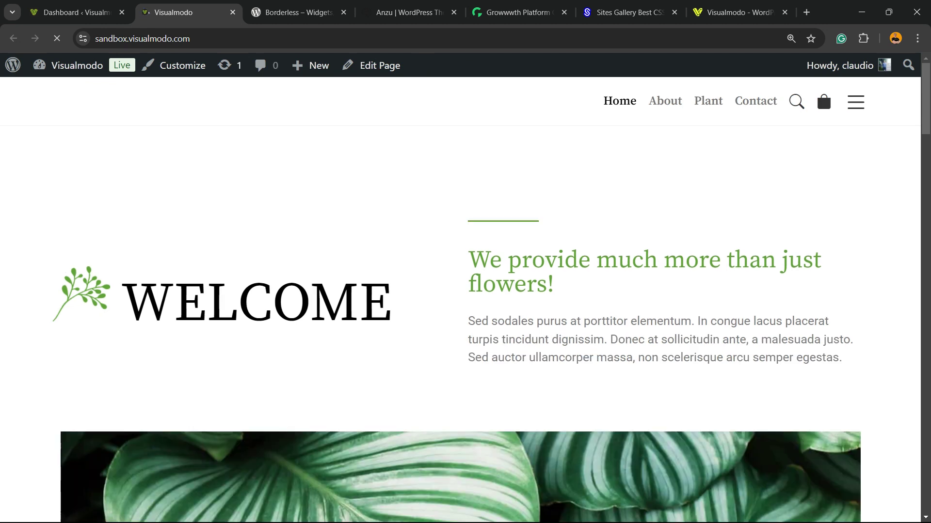
{"action": "scroll", "coordinate": [460, 301], "scroll_direction": "down", "scroll_amount": 7}
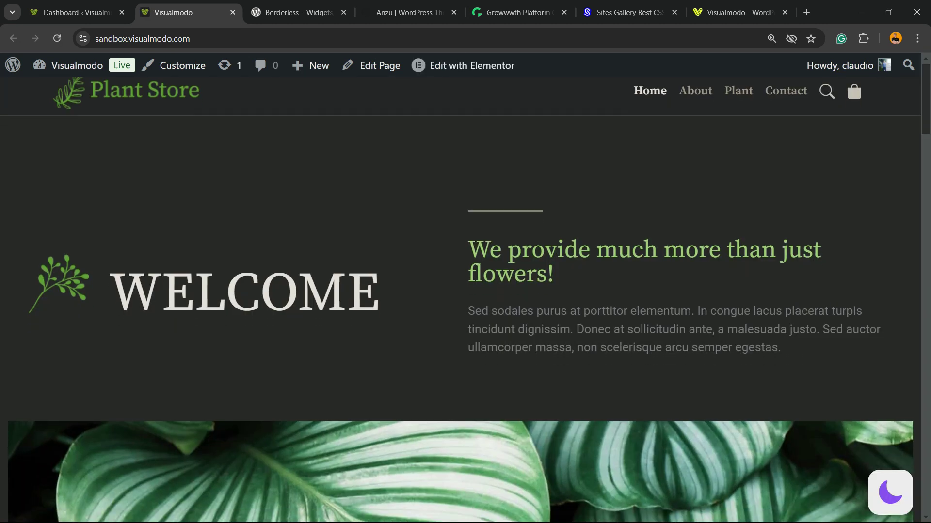
{"action": "scroll", "coordinate": [460, 301], "scroll_direction": "up", "scroll_amount": 7}
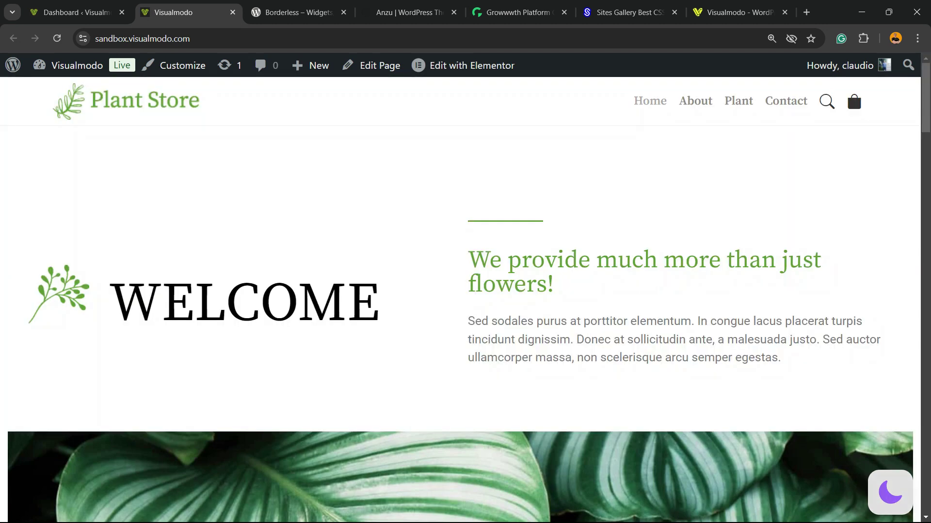
{"action": "scroll", "coordinate": [851, 88], "scroll_direction": "down", "scroll_amount": 2}
{"action": "scroll", "coordinate": [851, 88], "scroll_direction": "down", "scroll_amount": 20}
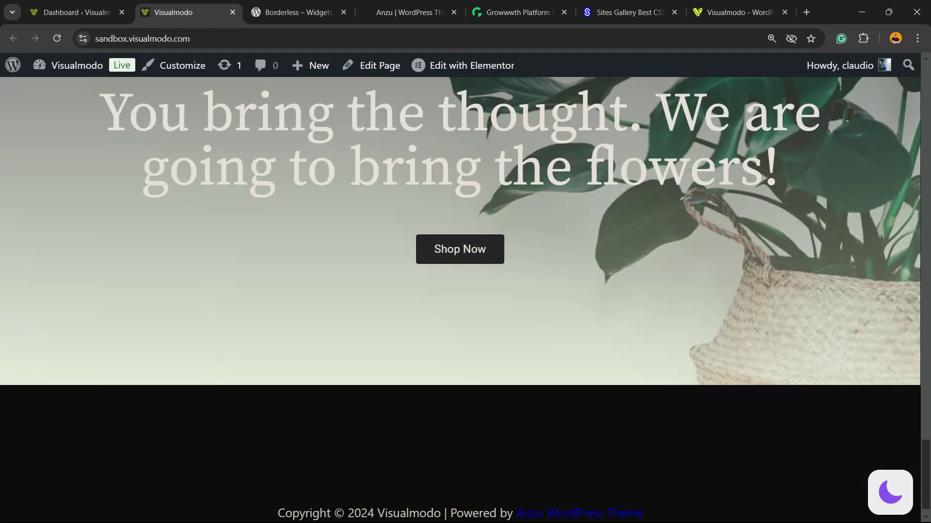
{"action": "scroll", "coordinate": [460, 300], "scroll_direction": "up", "scroll_amount": 20}
{"action": "scroll", "coordinate": [852, 89], "scroll_direction": "up", "scroll_amount": 15}
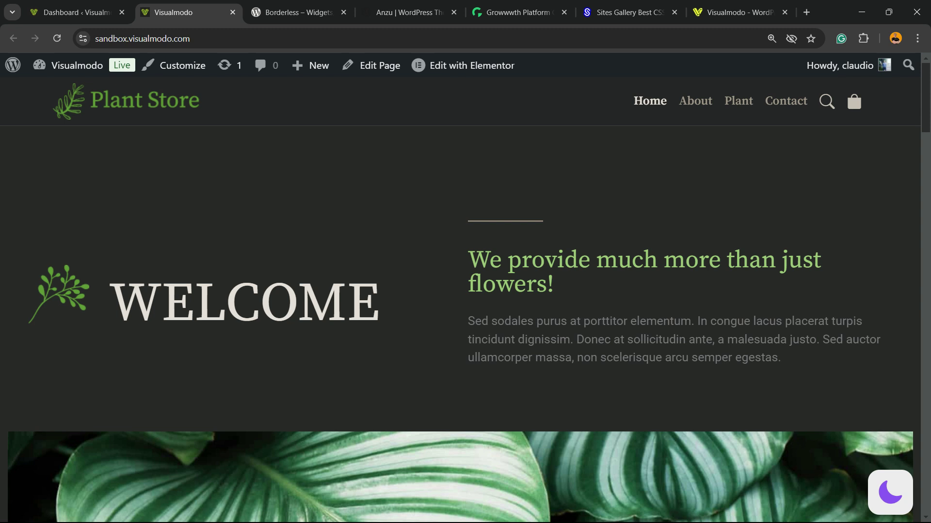
{"action": "left_click", "coordinate": [890, 493]}
{"action": "left_click", "coordinate": [890, 493]}
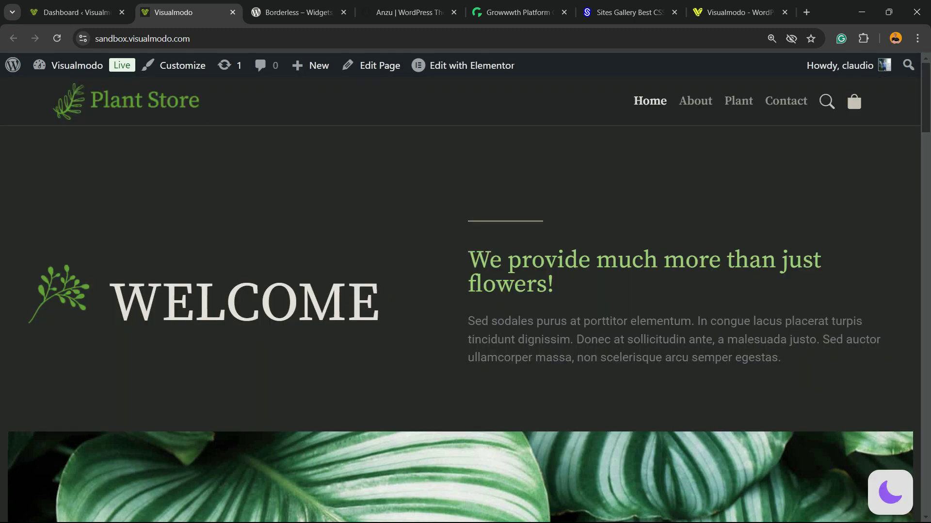
Return to the WordPress admin and open WP Dark Mode's Switch Settings in the Customization group
{"action": "key", "text": "ctrl+shift+Tab"}
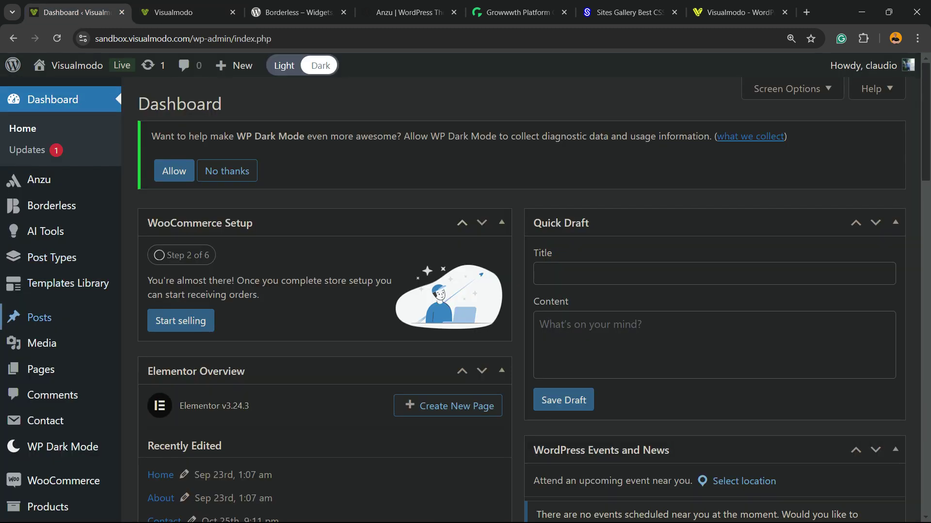
{"action": "scroll", "coordinate": [48, 315], "scroll_direction": "down", "scroll_amount": 5}
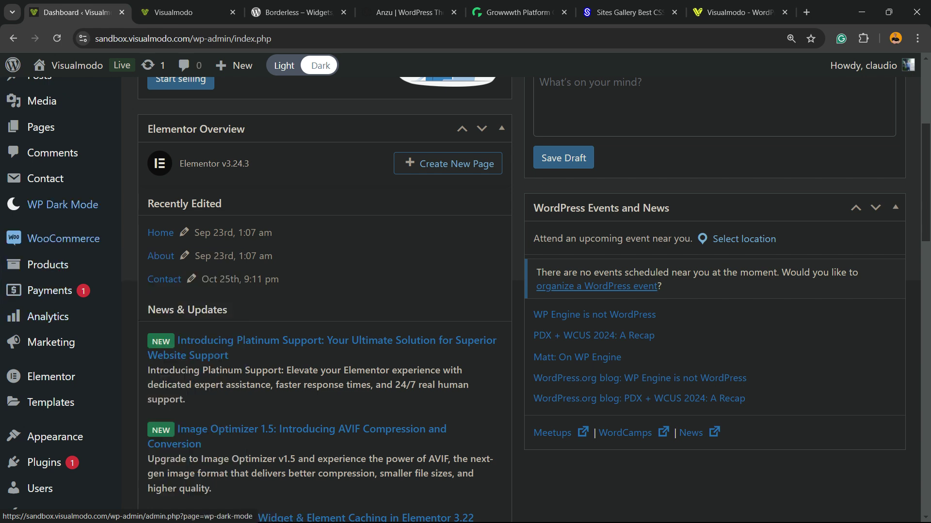
{"action": "mouse_move", "coordinate": [63, 204]}
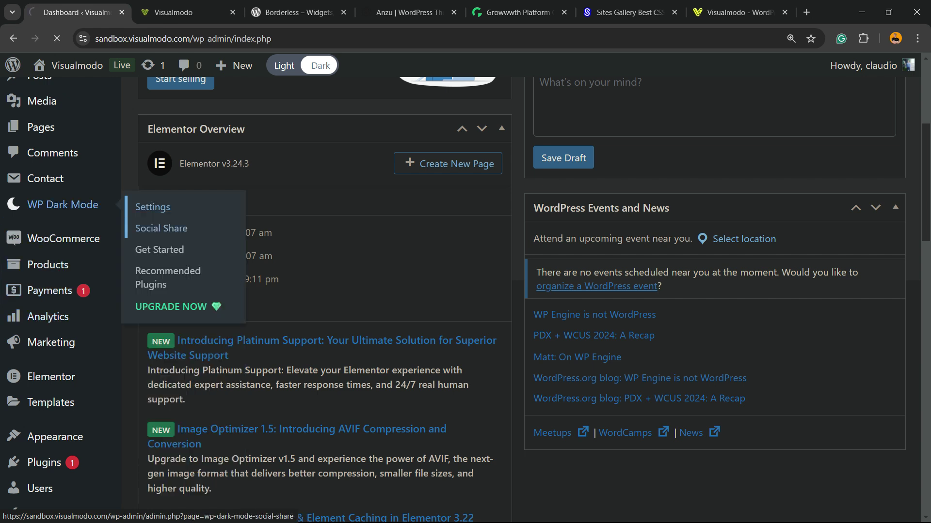
{"action": "left_click", "coordinate": [235, 388]}
{"action": "scroll", "coordinate": [234, 358], "scroll_direction": "down", "scroll_amount": 2}
{"action": "left_click", "coordinate": [233, 313]}
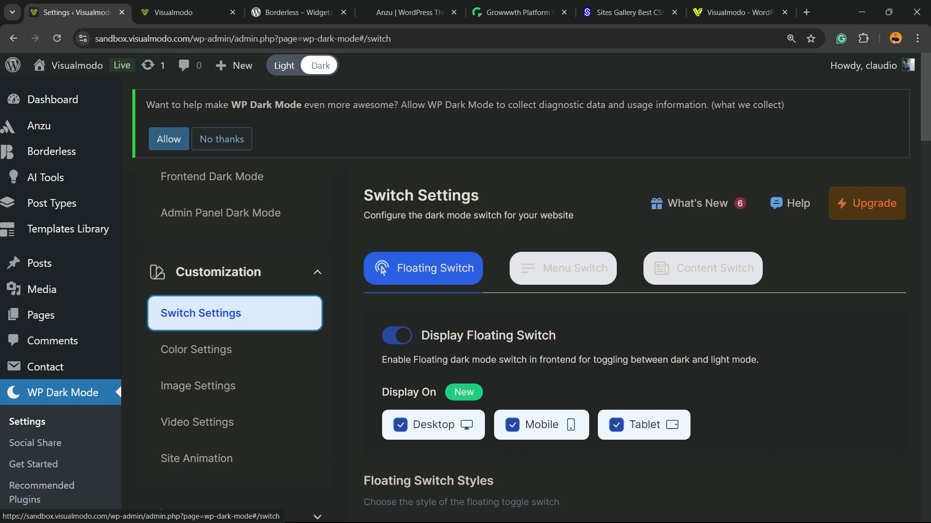
Look at the Menu Switch and Content Switch options, ending back on the Floating Switch options
{"action": "left_click", "coordinate": [562, 268]}
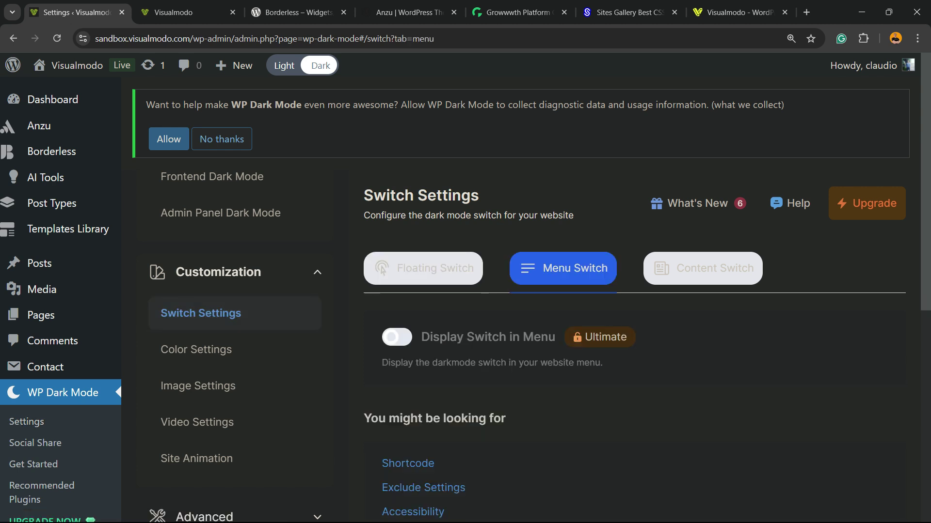
{"action": "left_click", "coordinate": [702, 268]}
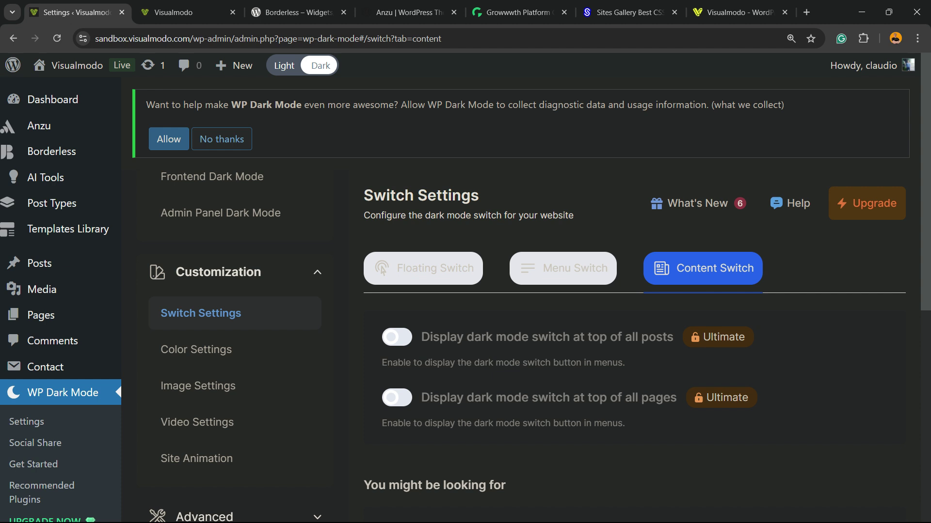
{"action": "left_click", "coordinate": [423, 268]}
Choose the dark pill-shaped toggle with a white knob and moon as the floating switch style
{"action": "scroll", "coordinate": [485, 310], "scroll_direction": "down", "scroll_amount": 6}
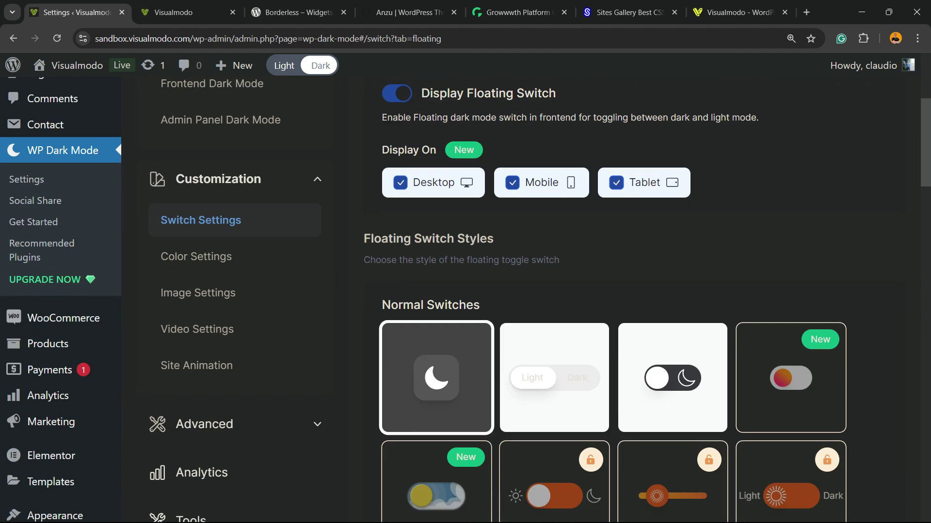
{"action": "scroll", "coordinate": [630, 291], "scroll_direction": "up", "scroll_amount": 3}
{"action": "scroll", "coordinate": [630, 291], "scroll_direction": "down", "scroll_amount": 3}
{"action": "left_click", "coordinate": [672, 257]}
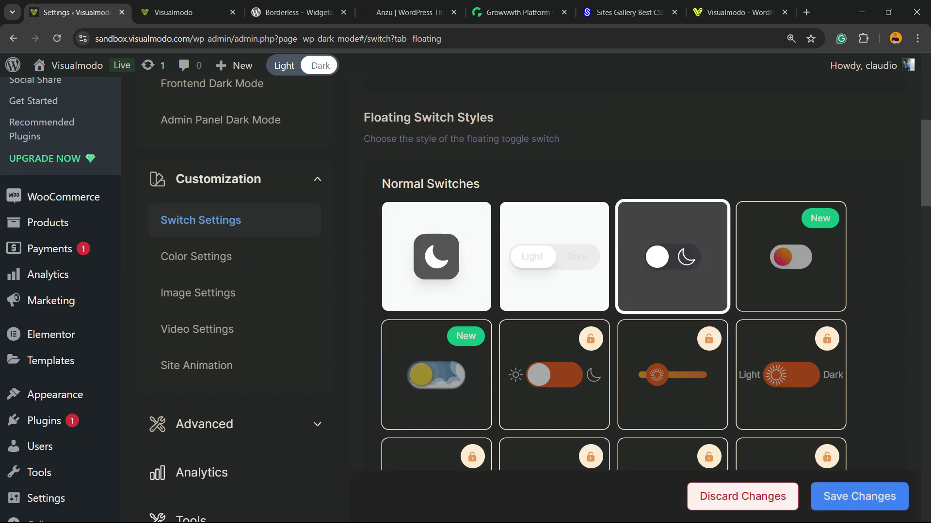
Review the remaining floating switch size, position and effect options, and save the changes
{"action": "scroll", "coordinate": [630, 290], "scroll_direction": "down", "scroll_amount": 3}
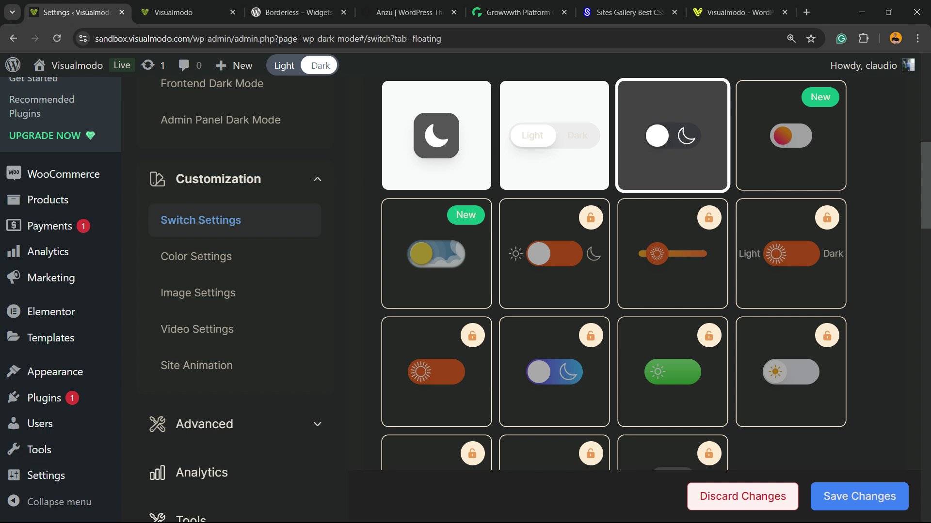
{"action": "scroll", "coordinate": [630, 291], "scroll_direction": "down", "scroll_amount": 6}
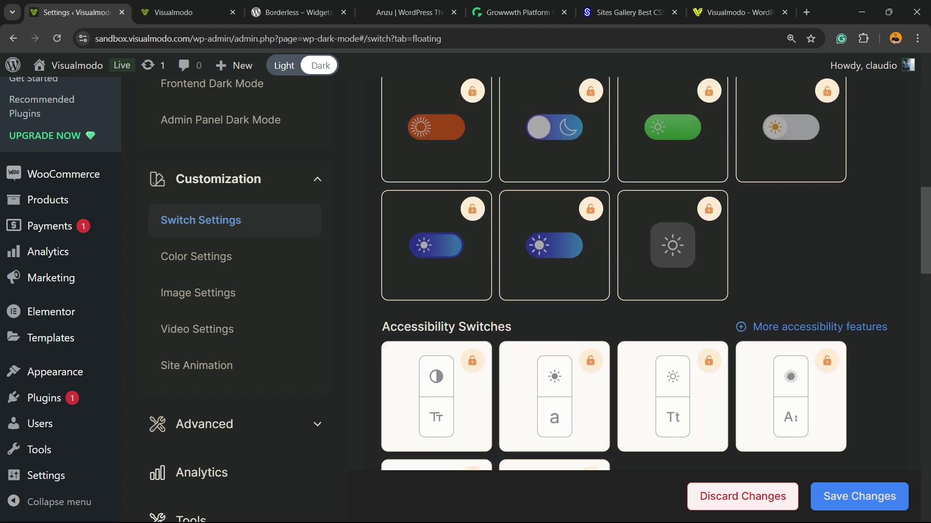
{"action": "scroll", "coordinate": [630, 290], "scroll_direction": "down", "scroll_amount": 3}
{"action": "scroll", "coordinate": [630, 291], "scroll_direction": "down", "scroll_amount": 12}
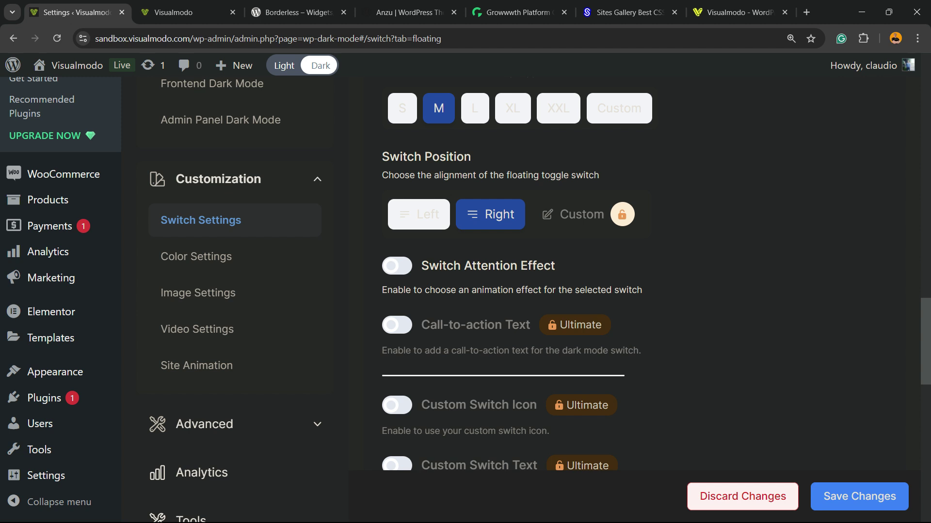
{"action": "scroll", "coordinate": [630, 271], "scroll_direction": "down", "scroll_amount": 9}
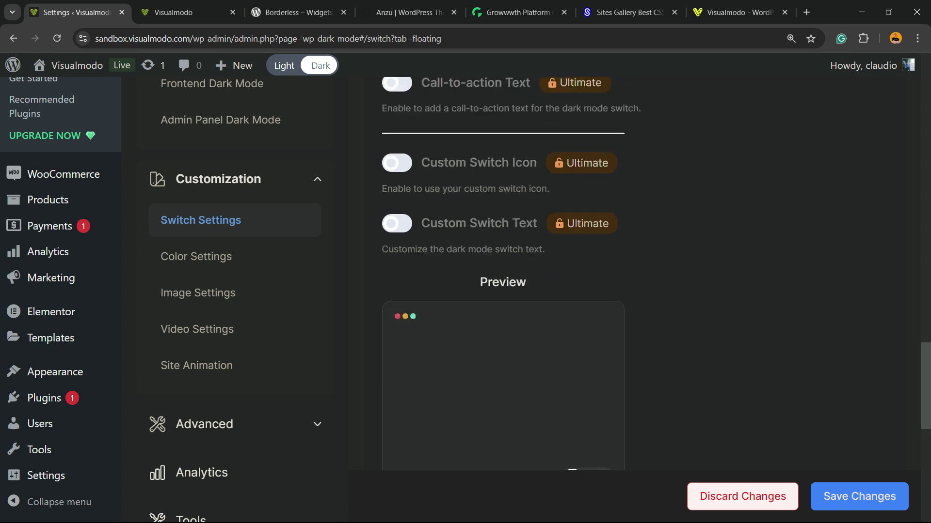
{"action": "scroll", "coordinate": [630, 272], "scroll_direction": "down", "scroll_amount": 8}
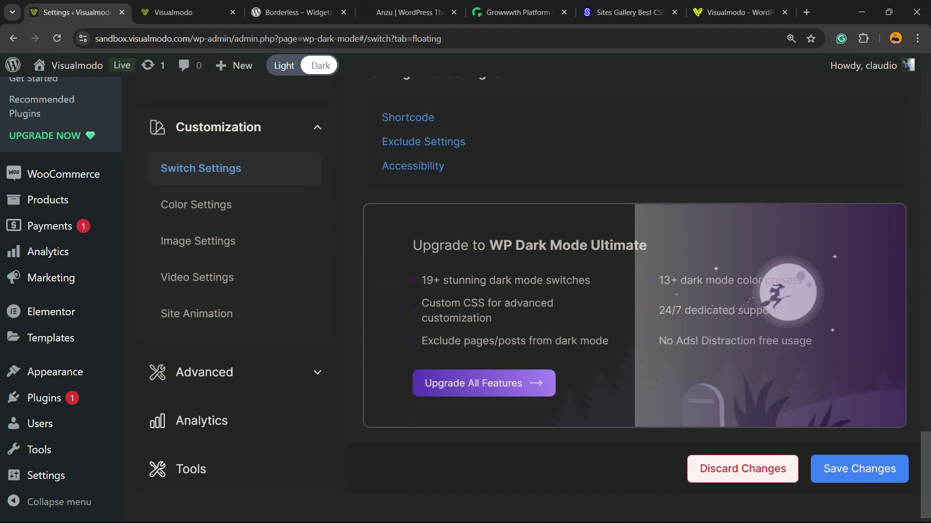
{"action": "left_click", "coordinate": [859, 469]}
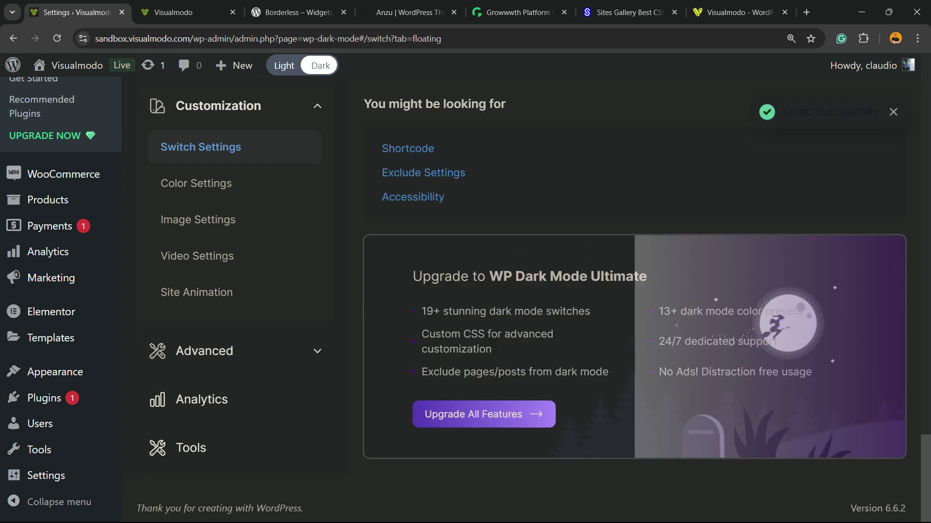
Open the Color Settings, look over the automatic color options and switch to Color Presets to browse the available presets
{"action": "scroll", "coordinate": [218, 254], "scroll_direction": "up", "scroll_amount": 5}
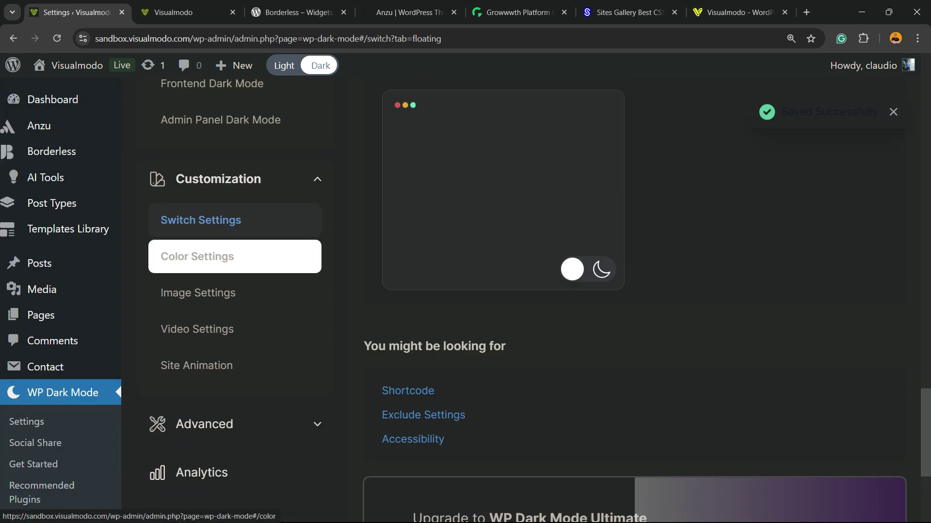
{"action": "left_click", "coordinate": [198, 257]}
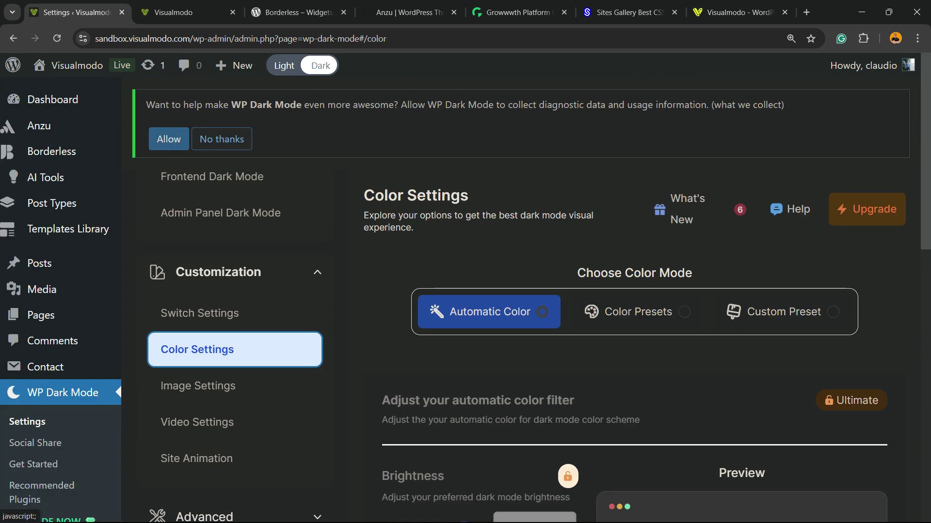
{"action": "scroll", "coordinate": [197, 256], "scroll_direction": "down", "scroll_amount": 10}
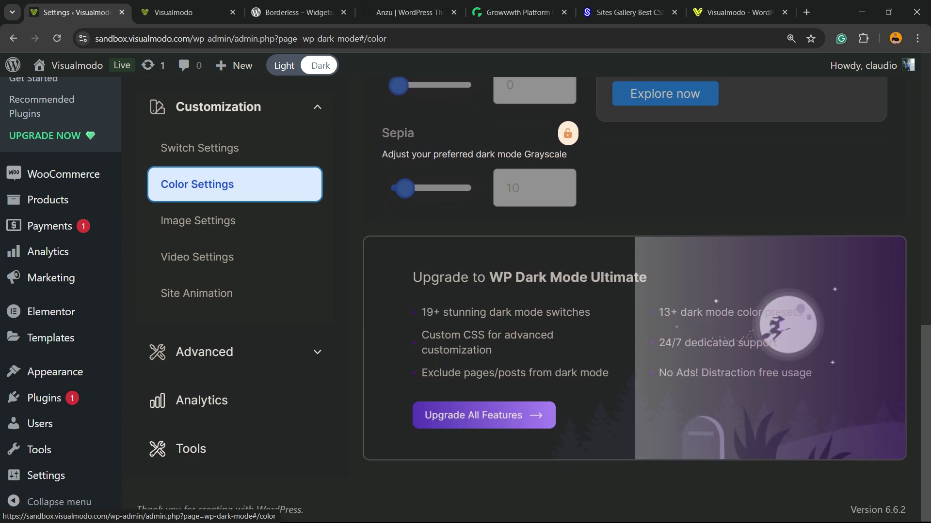
{"action": "left_click", "coordinate": [198, 240]}
{"action": "left_click", "coordinate": [644, 263]}
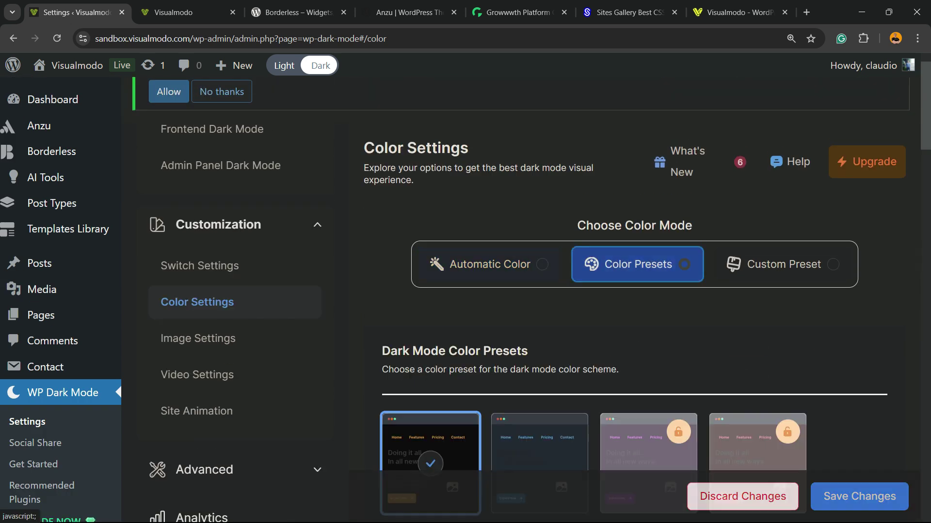
{"action": "scroll", "coordinate": [645, 264], "scroll_direction": "down", "scroll_amount": 4}
{"action": "scroll", "coordinate": [635, 300], "scroll_direction": "up", "scroll_amount": 2}
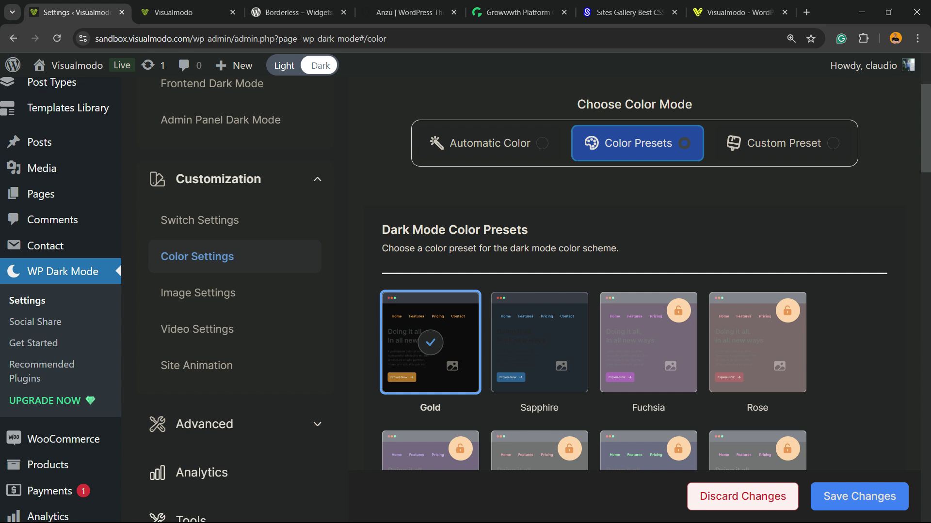
Switch the color mode to Custom Preset, dismiss the notice and look over the option to add a custom color preset
{"action": "scroll", "coordinate": [634, 291], "scroll_direction": "up", "scroll_amount": 2}
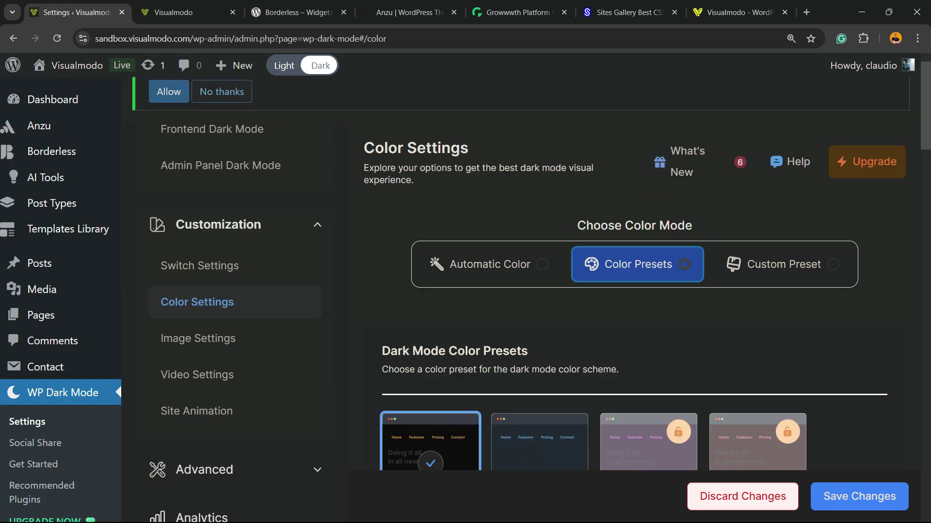
{"action": "left_click", "coordinate": [783, 264]}
{"action": "scroll", "coordinate": [783, 263], "scroll_direction": "down", "scroll_amount": 1}
{"action": "scroll", "coordinate": [585, 351], "scroll_direction": "down", "scroll_amount": 4}
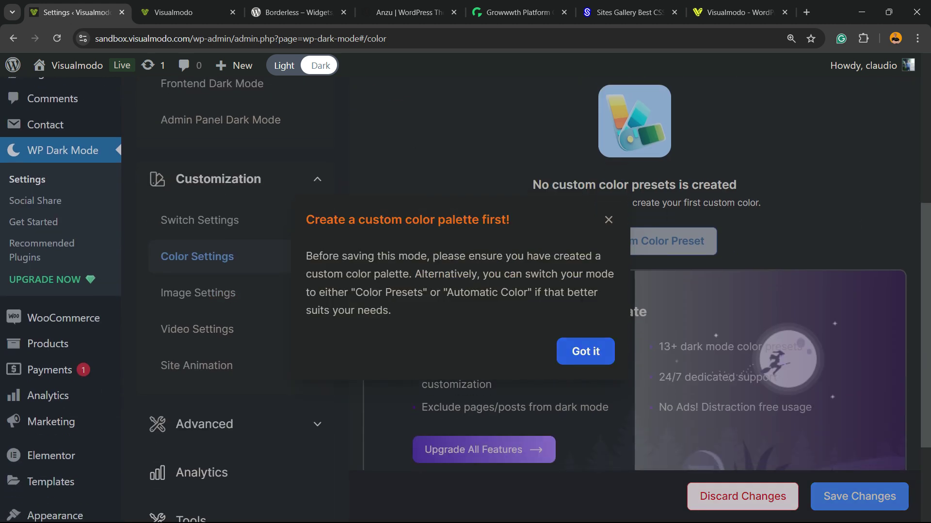
{"action": "left_click", "coordinate": [586, 351]}
{"action": "scroll", "coordinate": [586, 351], "scroll_direction": "up", "scroll_amount": 2}
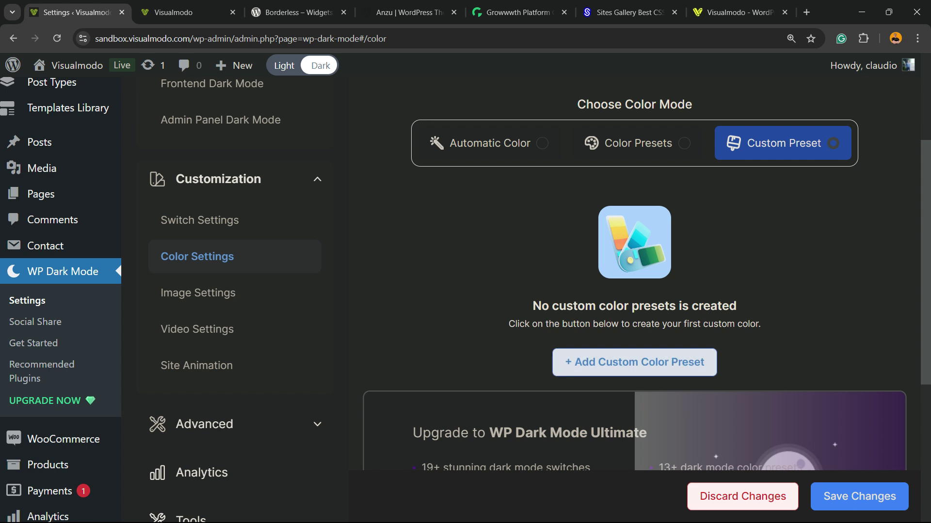
{"action": "scroll", "coordinate": [235, 293], "scroll_direction": "up", "scroll_amount": 2}
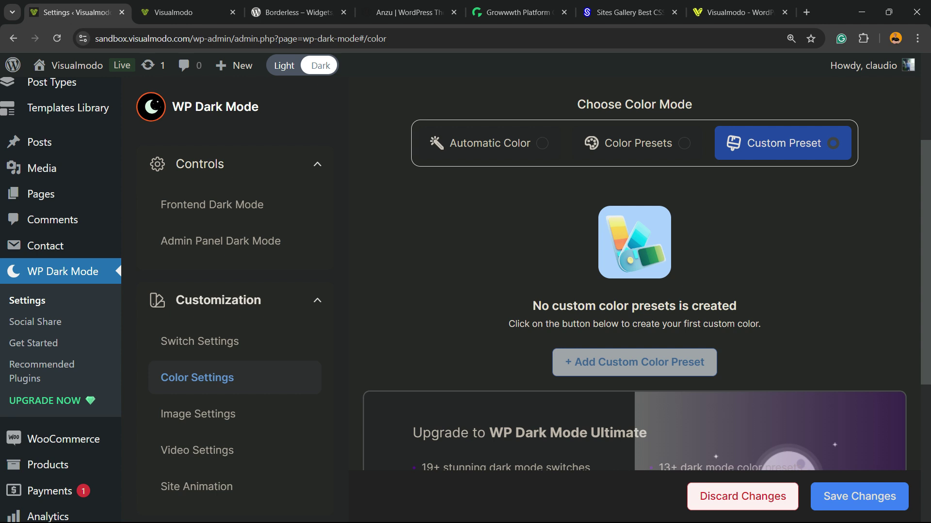
Open the Image Settings and review the image replacement options for dark mode
{"action": "left_click", "coordinate": [204, 415]}
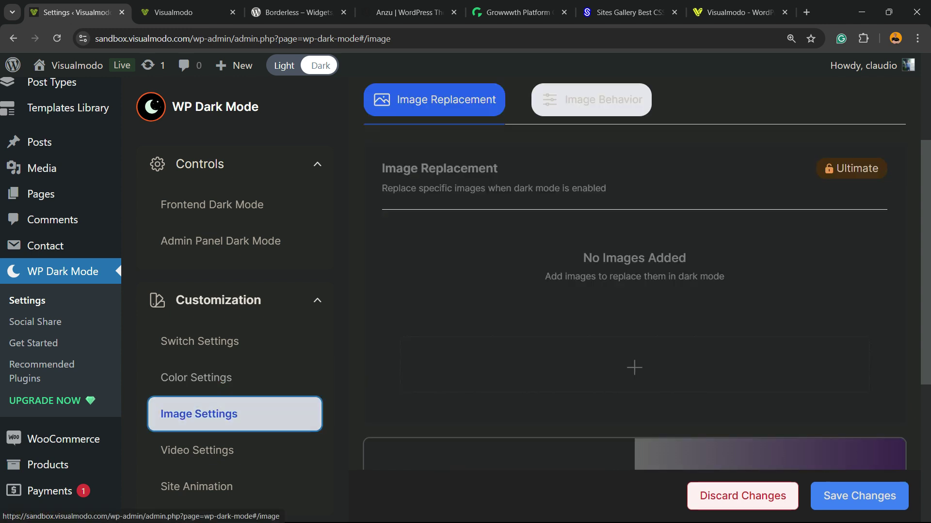
{"action": "scroll", "coordinate": [634, 291], "scroll_direction": "down", "scroll_amount": 3}
{"action": "scroll", "coordinate": [634, 290], "scroll_direction": "up", "scroll_amount": 5}
{"action": "scroll", "coordinate": [634, 291], "scroll_direction": "down", "scroll_amount": 3}
{"action": "scroll", "coordinate": [204, 415], "scroll_direction": "up", "scroll_amount": 2}
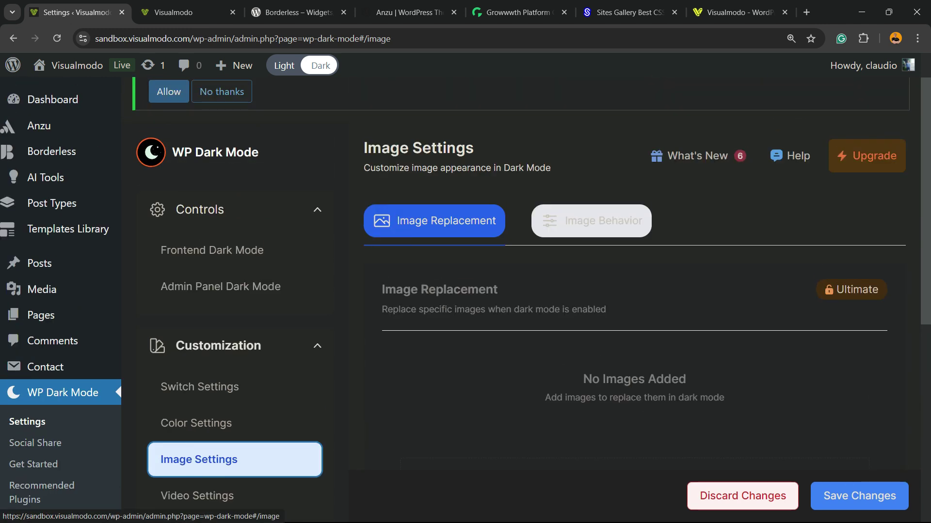
{"action": "scroll", "coordinate": [204, 414], "scroll_direction": "down", "scroll_amount": 2}
{"action": "scroll", "coordinate": [465, 281], "scroll_direction": "down", "scroll_amount": 5}
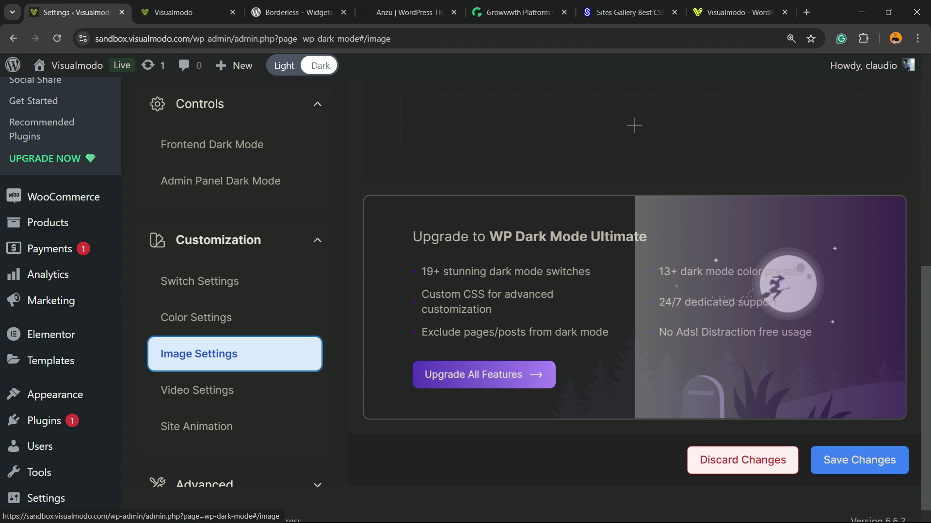
Look over the Video Settings and Site Animation options, and decline the plugin's diagnostic data collection request
{"action": "left_click", "coordinate": [199, 391]}
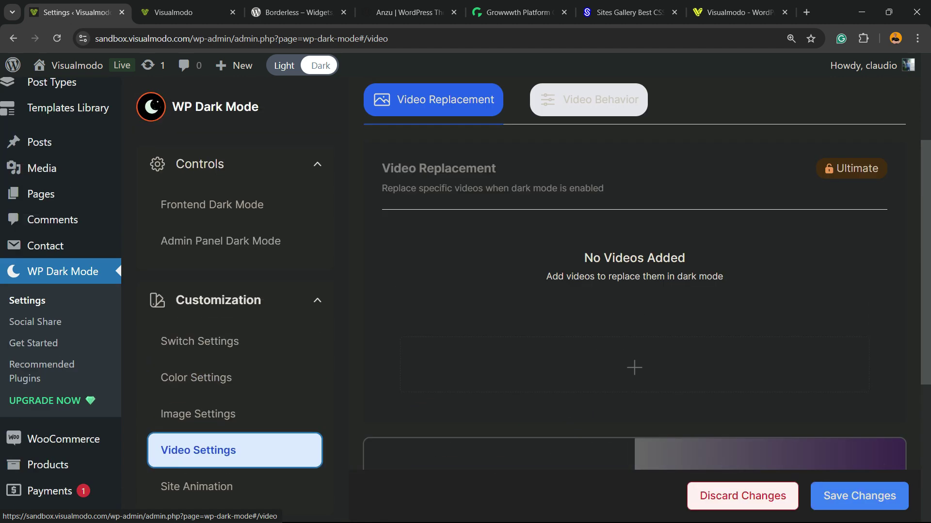
{"action": "scroll", "coordinate": [232, 339], "scroll_direction": "down", "scroll_amount": 5}
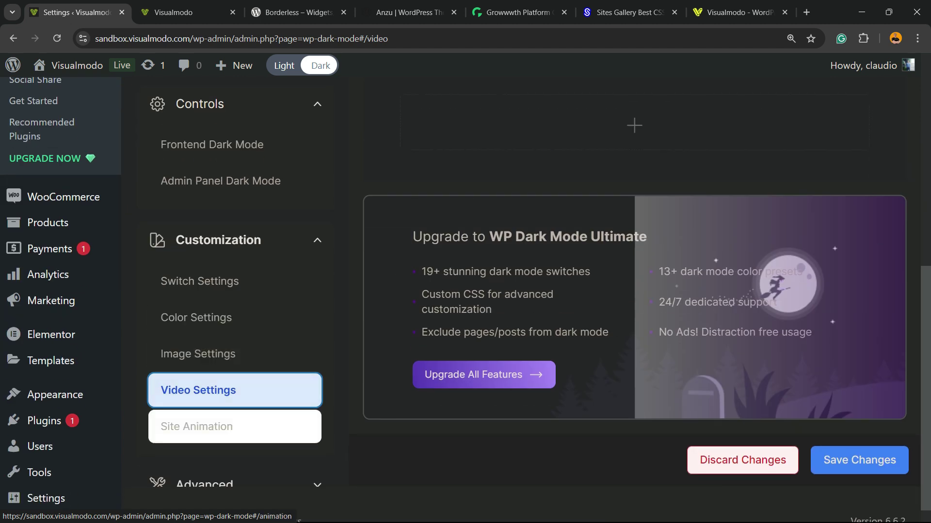
{"action": "left_click", "coordinate": [203, 426]}
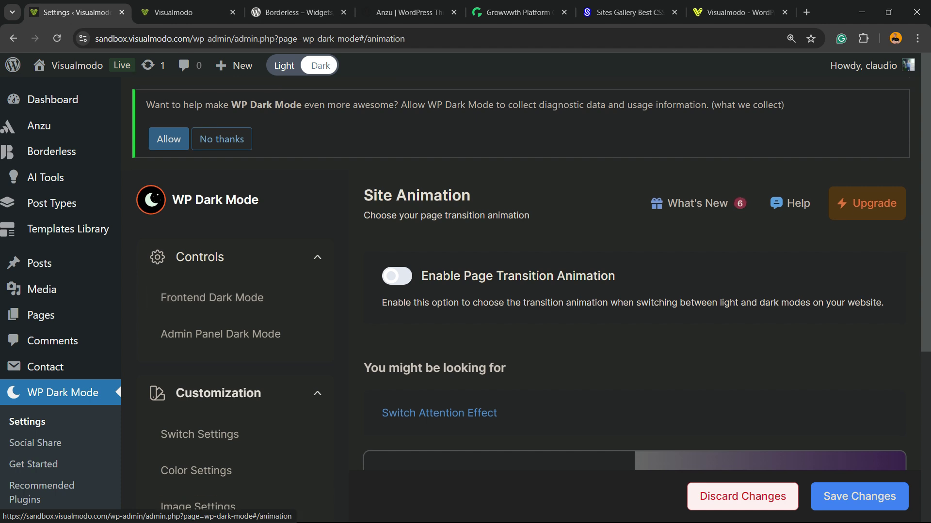
{"action": "left_click", "coordinate": [222, 139]}
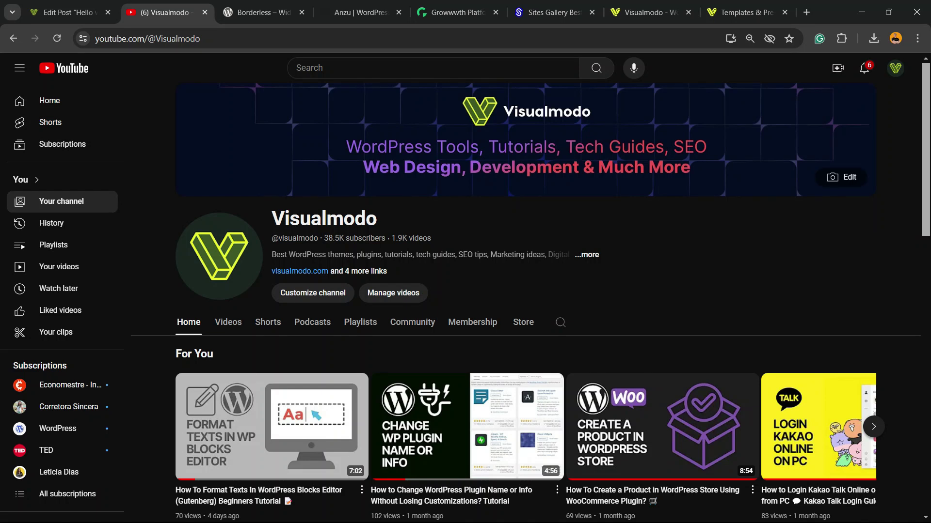
View the Borderless plugin page, the Anzu theme page and the Growwwth website in their open browser tabs
{"action": "left_click", "coordinate": [257, 12]}
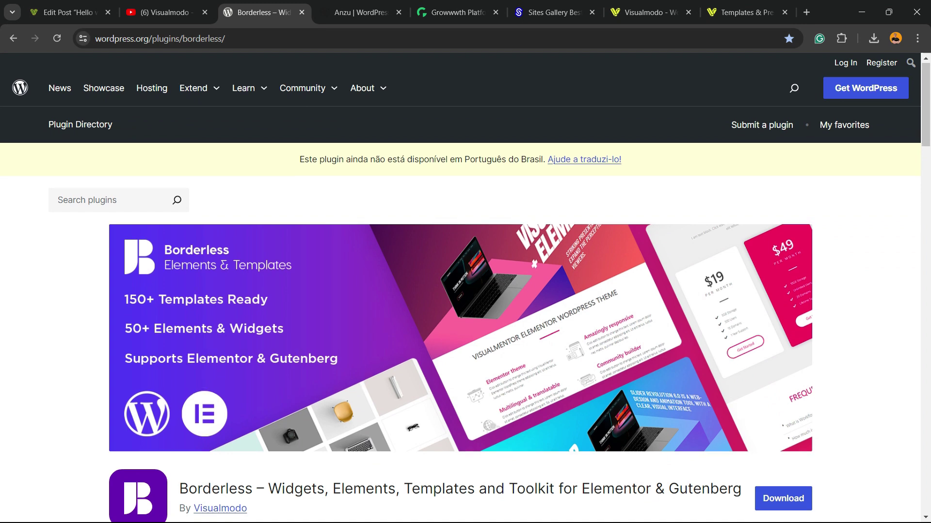
{"action": "scroll", "coordinate": [460, 290], "scroll_direction": "down", "scroll_amount": 3}
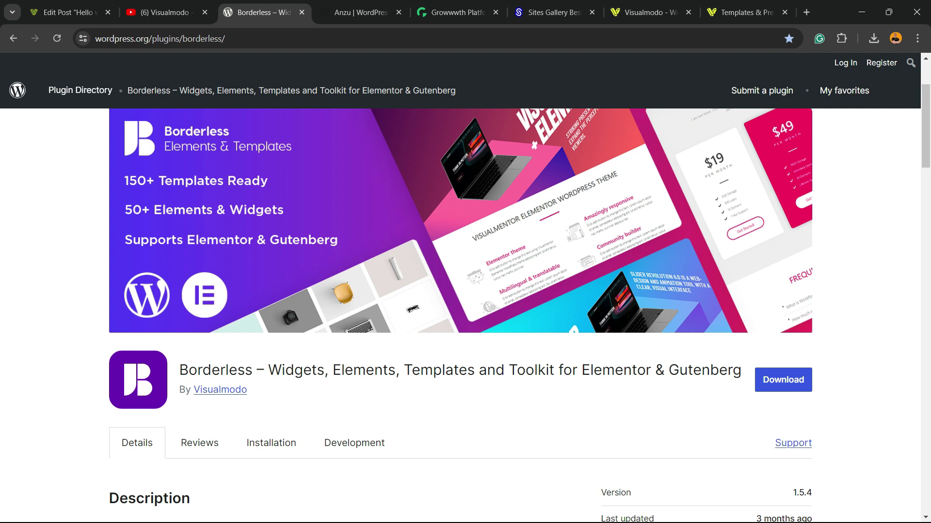
{"action": "scroll", "coordinate": [461, 291], "scroll_direction": "up", "scroll_amount": 3}
{"action": "scroll", "coordinate": [461, 291], "scroll_direction": "down", "scroll_amount": 3}
{"action": "left_click", "coordinate": [360, 13]}
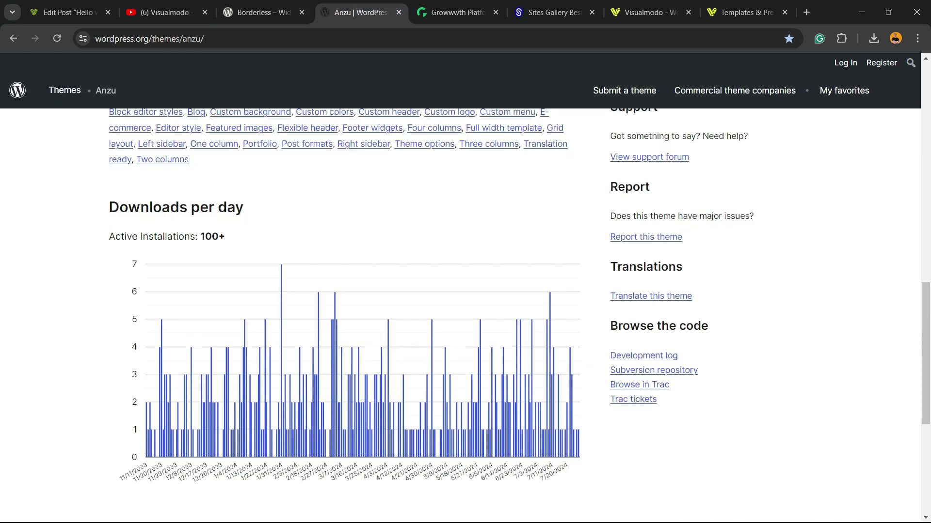
{"action": "scroll", "coordinate": [465, 315], "scroll_direction": "up", "scroll_amount": 10}
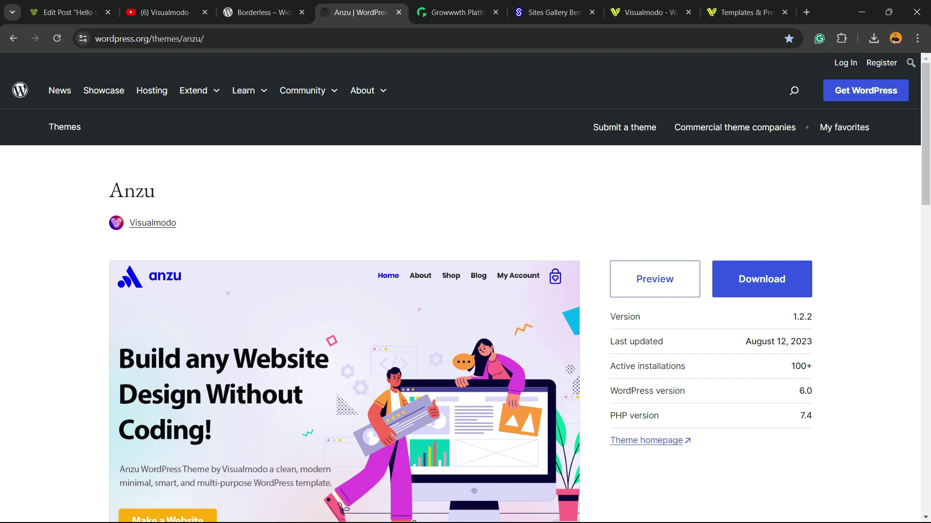
{"action": "left_click", "coordinate": [455, 12]}
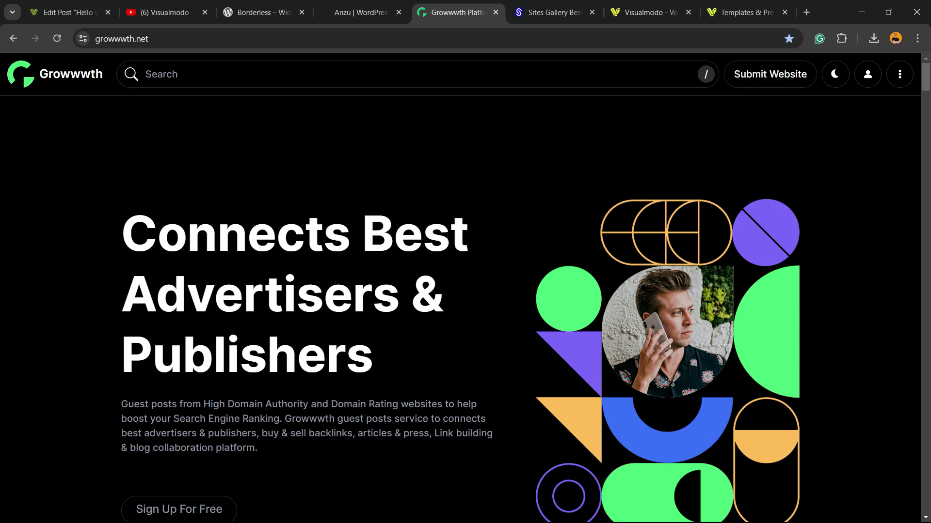
Look through the featured and latest website listings on the Growwwth homepage, highlighting the site's domain name in its address
{"action": "scroll", "coordinate": [460, 311], "scroll_direction": "down", "scroll_amount": 10}
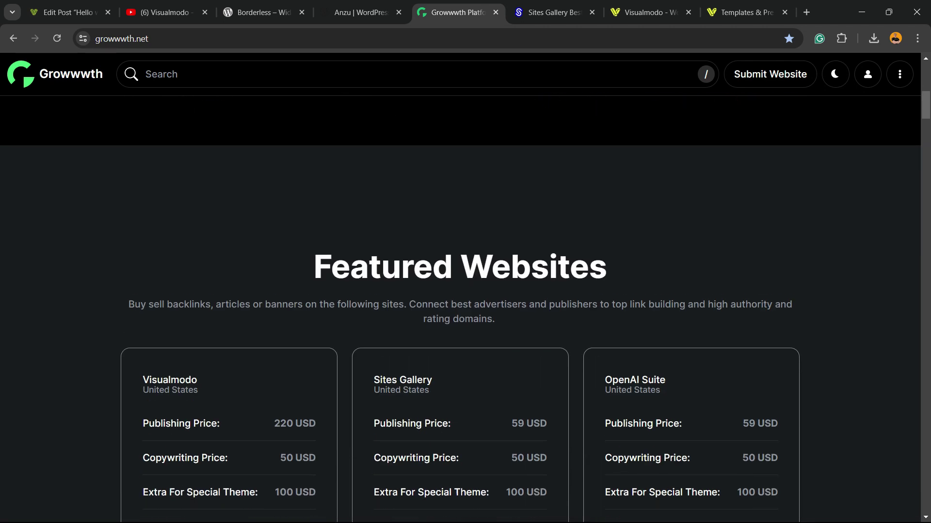
{"action": "scroll", "coordinate": [460, 310], "scroll_direction": "down", "scroll_amount": 10}
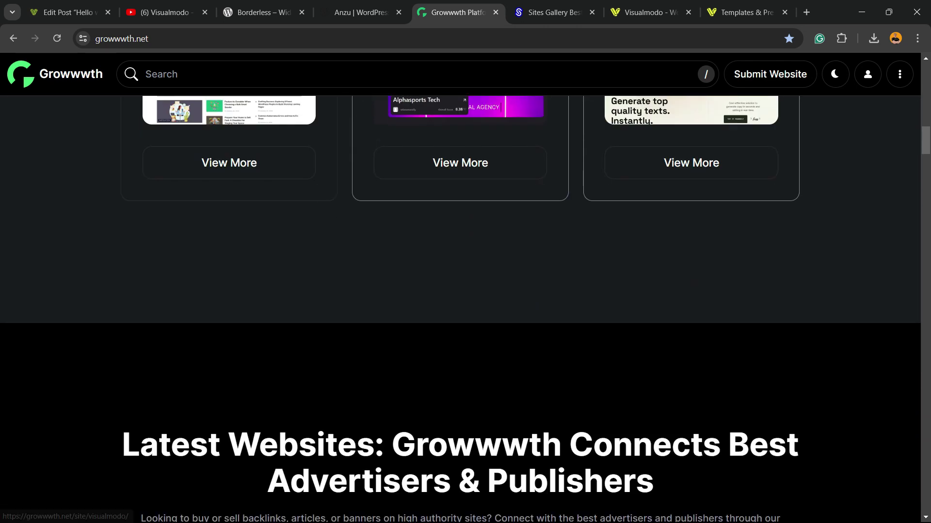
{"action": "scroll", "coordinate": [461, 310], "scroll_direction": "down", "scroll_amount": 5}
{"action": "scroll", "coordinate": [461, 310], "scroll_direction": "down", "scroll_amount": 5}
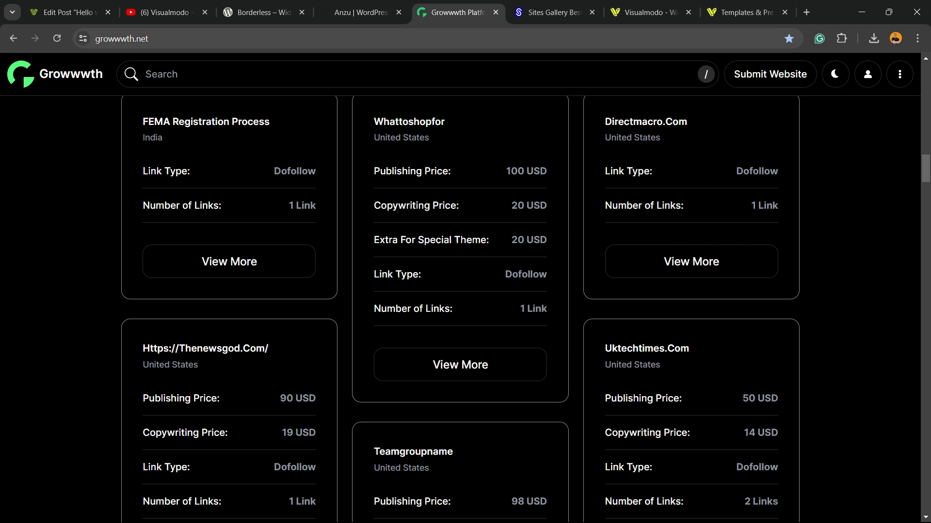
{"action": "left_click", "coordinate": [145, 39]}
{"action": "double_click", "coordinate": [142, 38]}
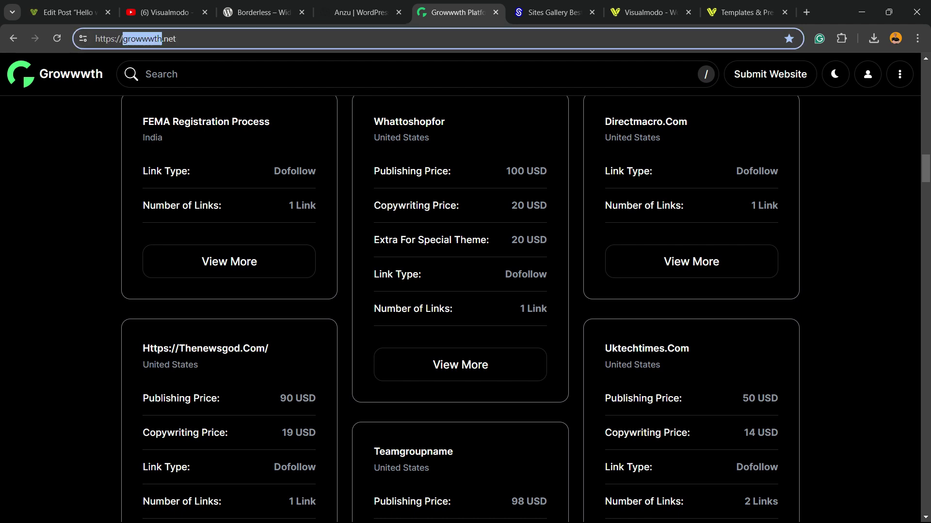
{"action": "scroll", "coordinate": [460, 310], "scroll_direction": "down", "scroll_amount": 8}
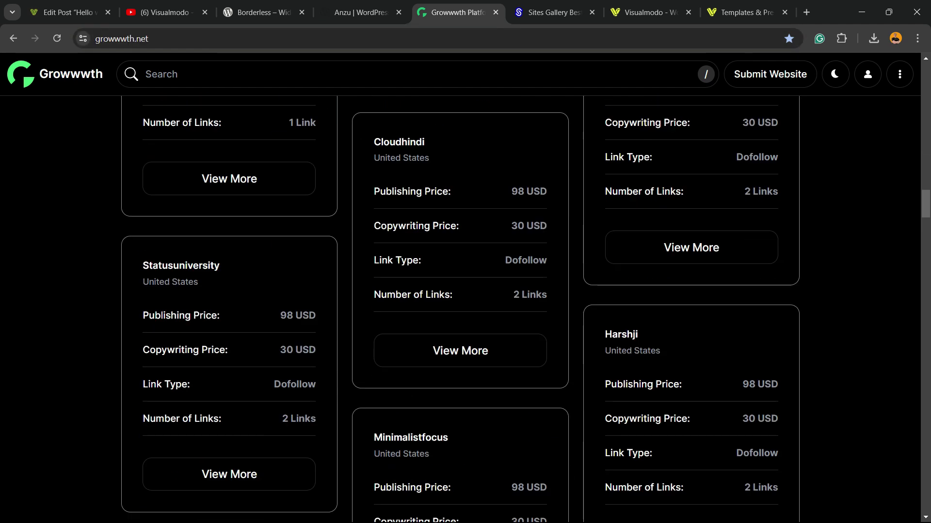
{"action": "scroll", "coordinate": [460, 310], "scroll_direction": "down", "scroll_amount": 10}
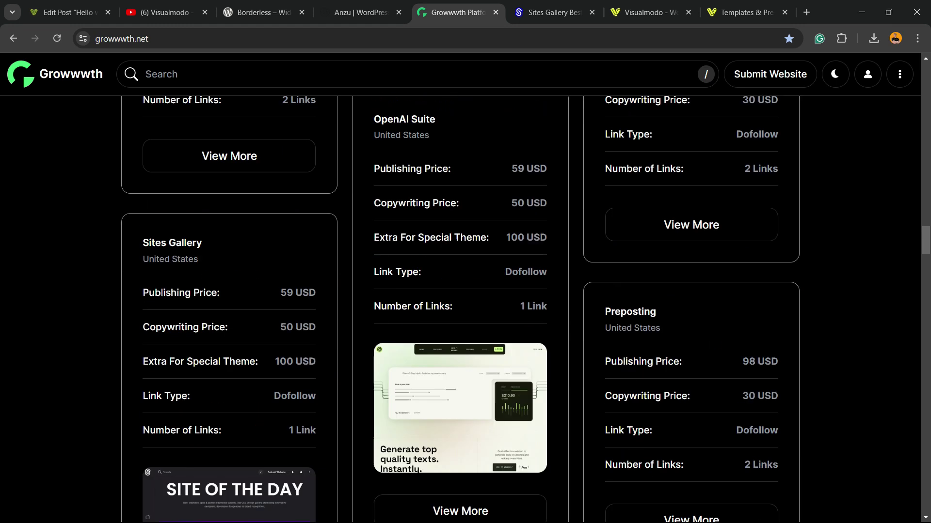
{"action": "scroll", "coordinate": [460, 310], "scroll_direction": "down", "scroll_amount": 5}
View the Sites Gallery homepage in its open browser tab and look through its showcase of submitted websites
{"action": "key", "text": "ctrl+Tab"}
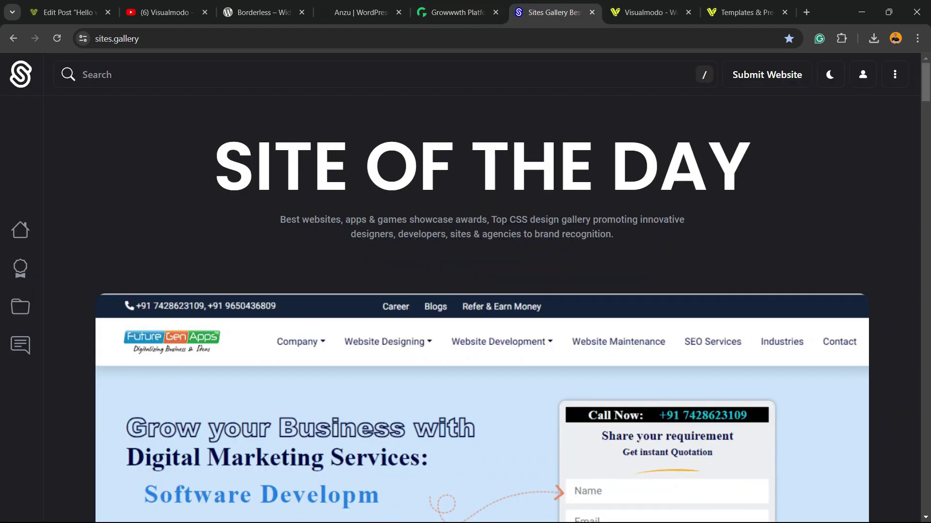
{"action": "scroll", "coordinate": [461, 310], "scroll_direction": "down", "scroll_amount": 10}
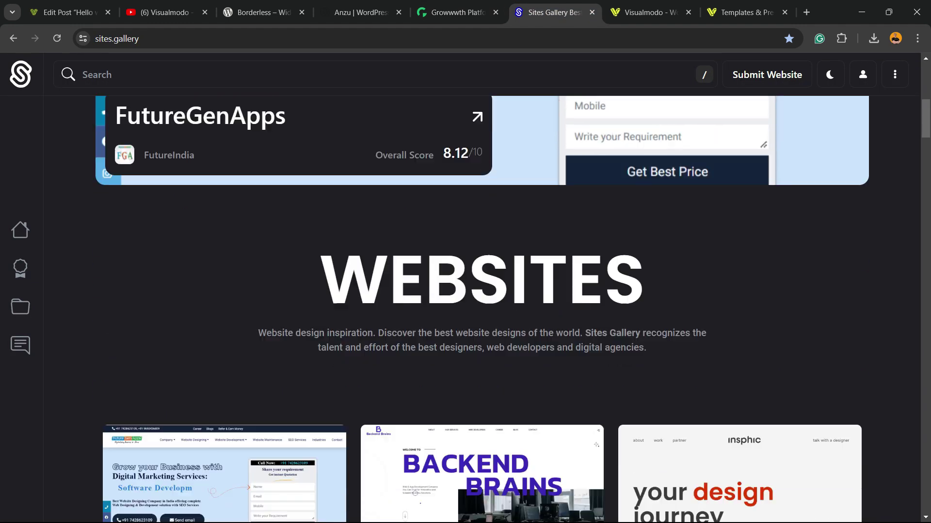
{"action": "scroll", "coordinate": [466, 311], "scroll_direction": "down", "scroll_amount": 17}
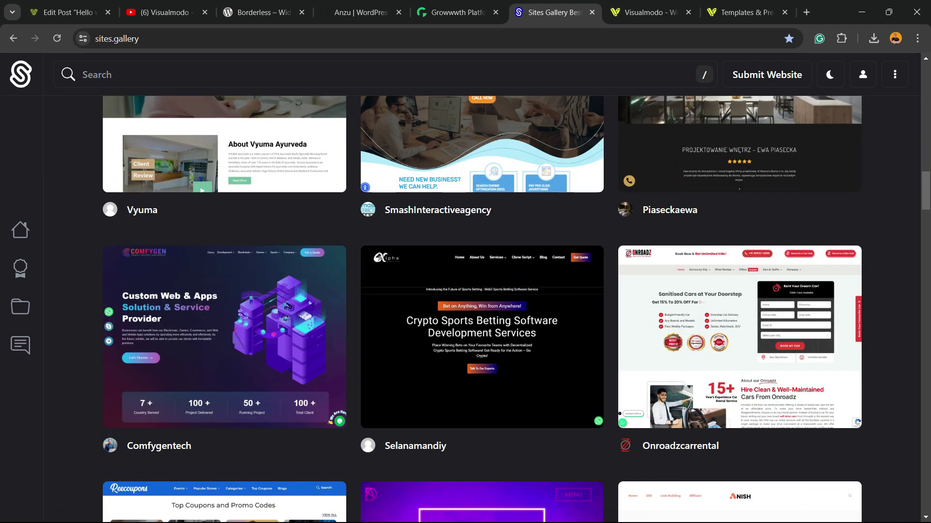
{"action": "scroll", "coordinate": [223, 146], "scroll_direction": "down", "scroll_amount": 3}
{"action": "scroll", "coordinate": [223, 193], "scroll_direction": "down", "scroll_amount": 17}
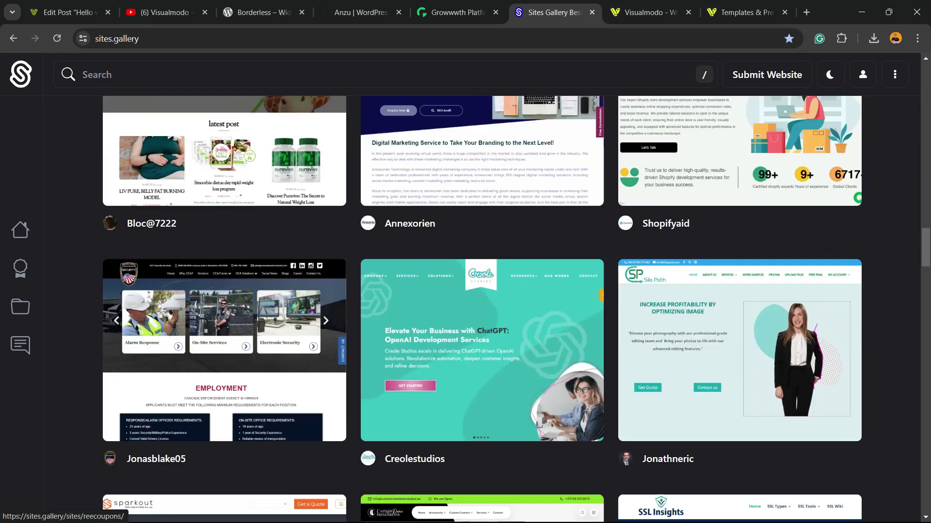
{"action": "scroll", "coordinate": [223, 194], "scroll_direction": "down", "scroll_amount": 17}
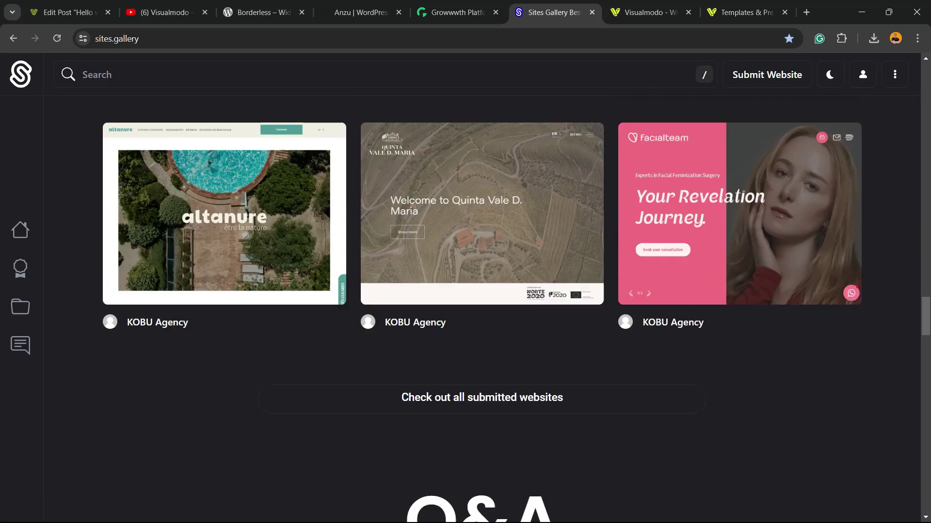
{"action": "scroll", "coordinate": [223, 194], "scroll_direction": "up", "scroll_amount": 14}
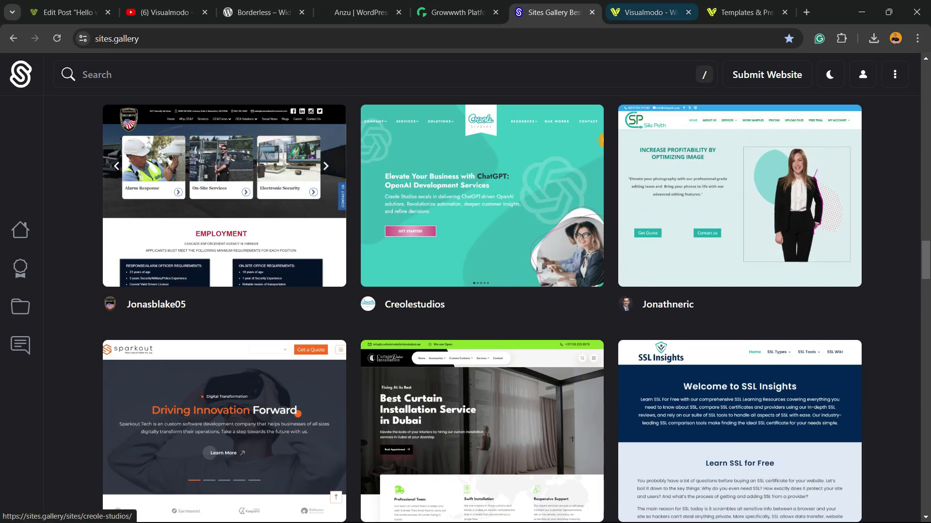
View the Visualmodo homepage in its open tab and look through its WordPress themes down to the Latest Posts section
{"action": "left_click", "coordinate": [650, 12]}
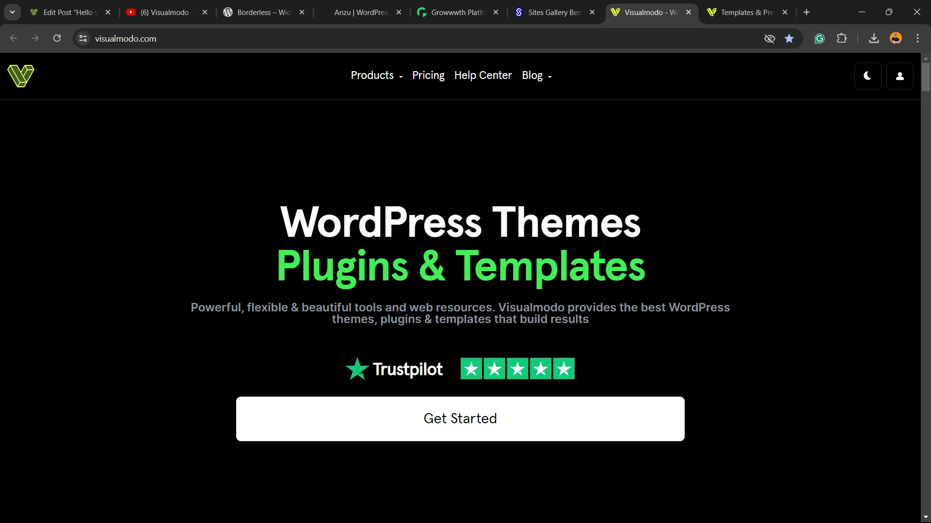
{"action": "scroll", "coordinate": [461, 310], "scroll_direction": "down", "scroll_amount": 3}
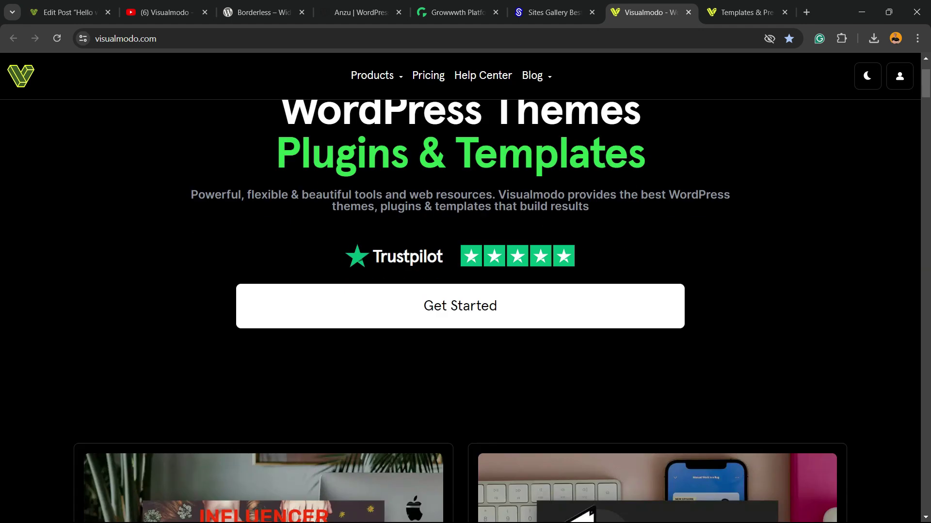
{"action": "scroll", "coordinate": [460, 310], "scroll_direction": "down", "scroll_amount": 8}
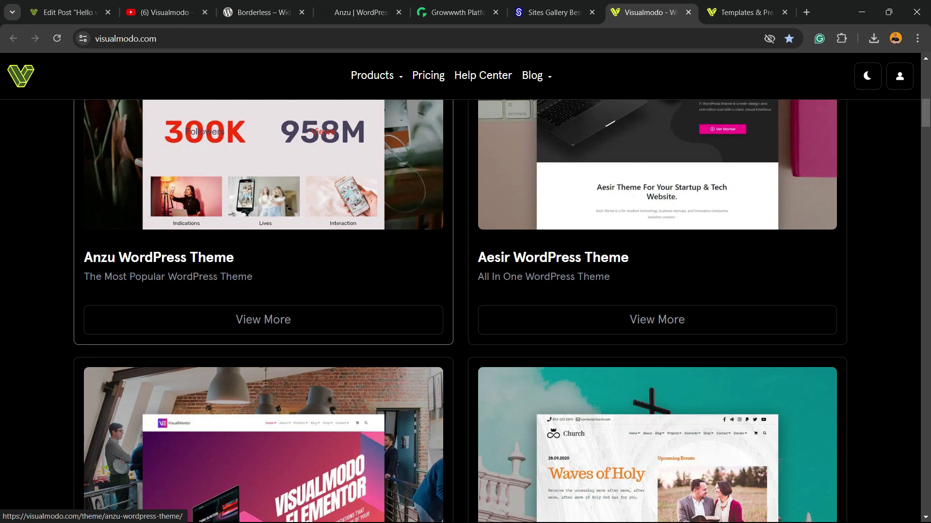
{"action": "scroll", "coordinate": [262, 311], "scroll_direction": "down", "scroll_amount": 9}
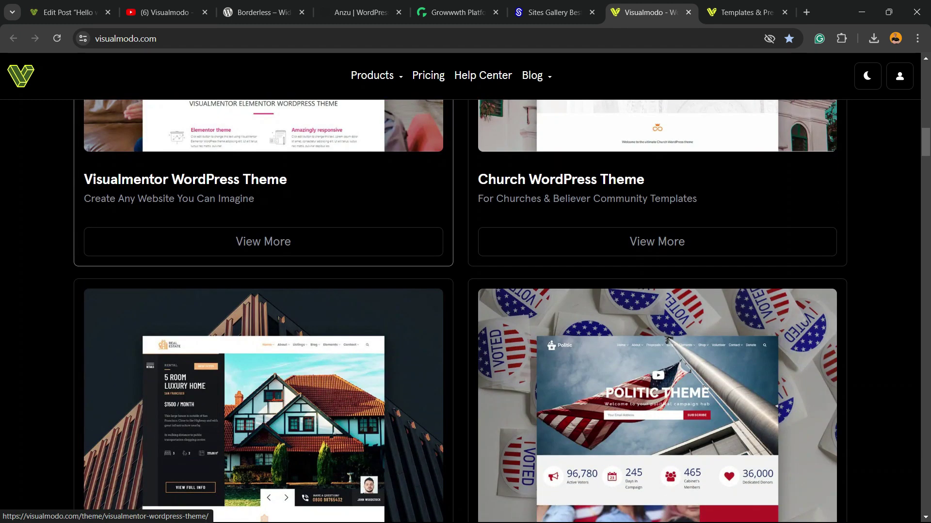
{"action": "scroll", "coordinate": [262, 310], "scroll_direction": "down", "scroll_amount": 2}
{"action": "scroll", "coordinate": [460, 310], "scroll_direction": "down", "scroll_amount": 12}
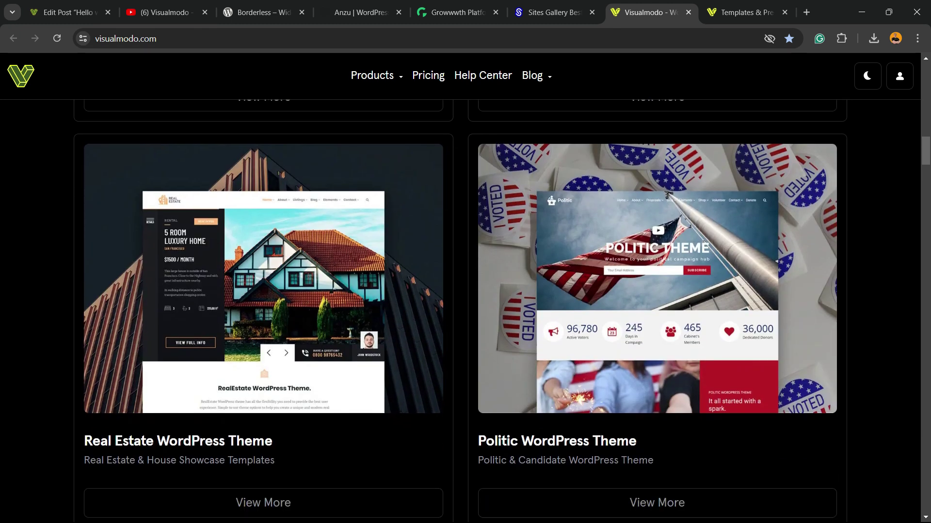
{"action": "scroll", "coordinate": [460, 310], "scroll_direction": "down", "scroll_amount": 6}
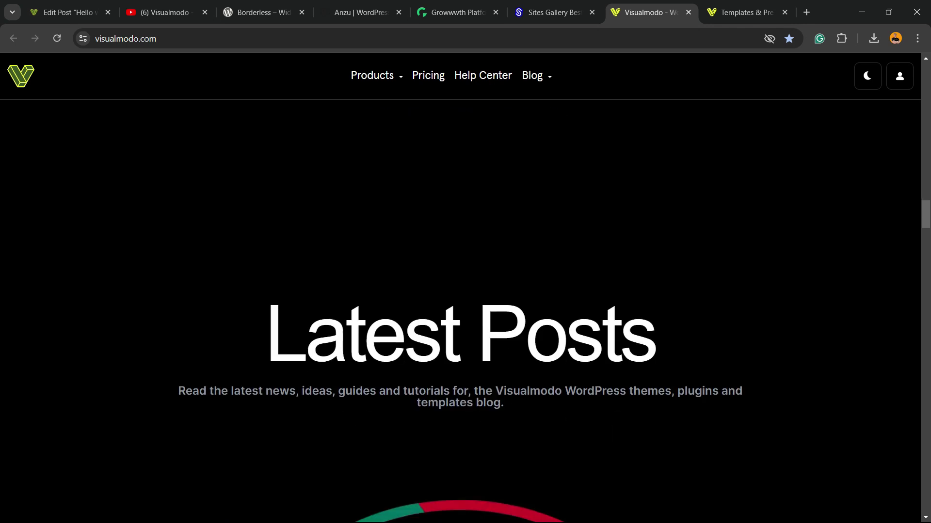
View the Visualmodo templates page in its open tab and look through the gallery of website templates
{"action": "left_click", "coordinate": [741, 12]}
{"action": "scroll", "coordinate": [460, 218], "scroll_direction": "down", "scroll_amount": 8}
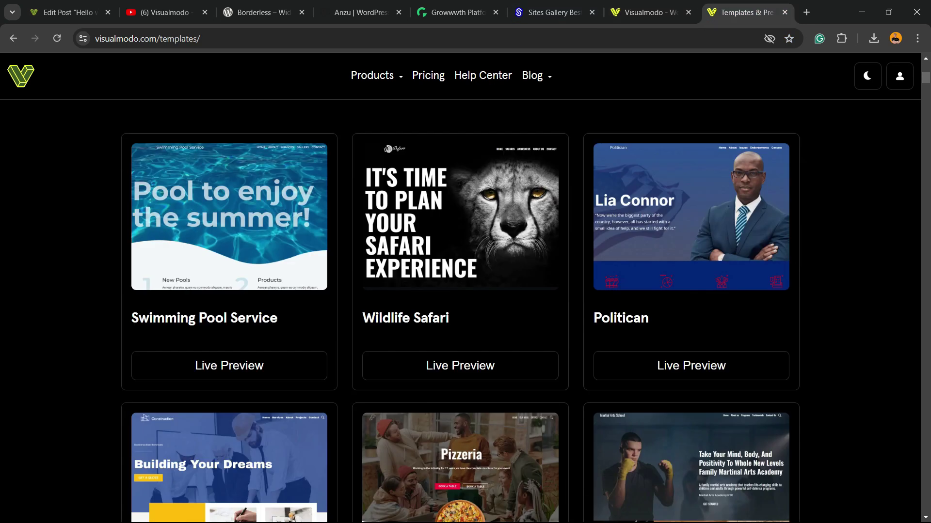
{"action": "scroll", "coordinate": [461, 146], "scroll_direction": "down", "scroll_amount": 14}
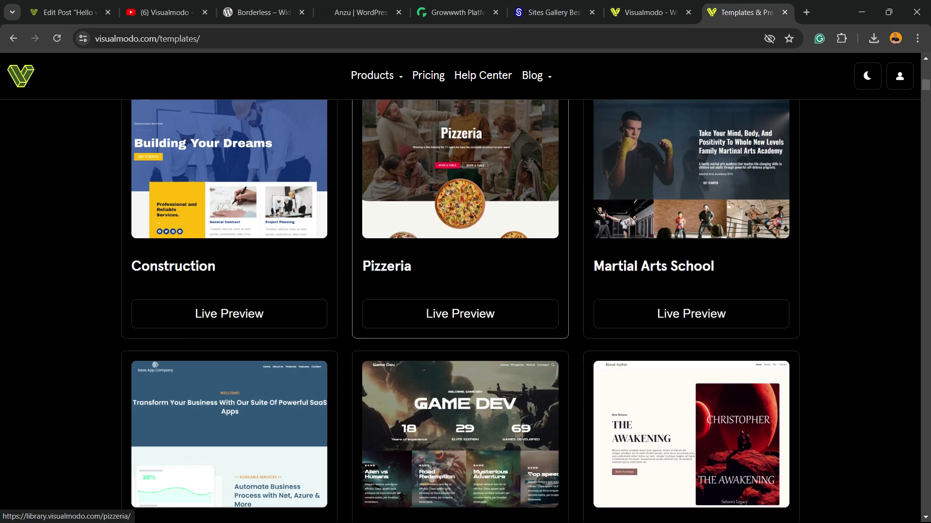
{"action": "scroll", "coordinate": [460, 310], "scroll_direction": "down", "scroll_amount": 3}
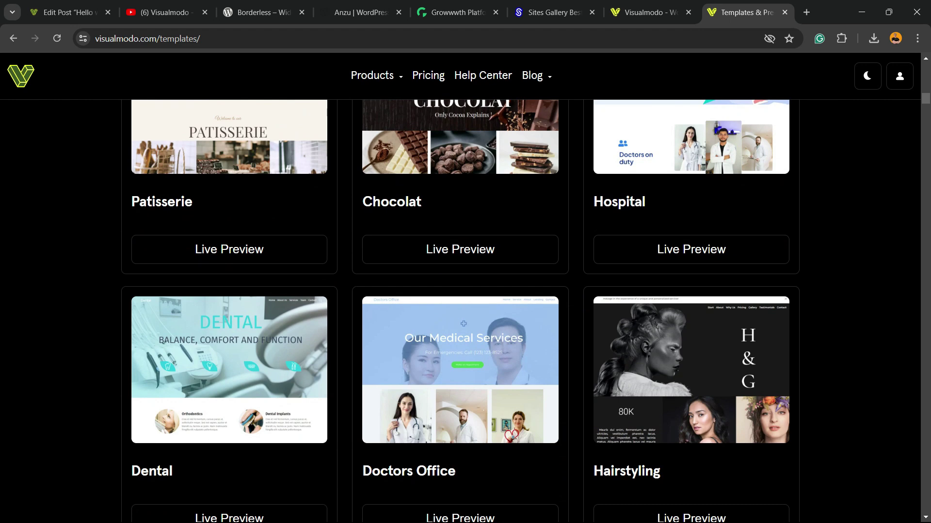
{"action": "scroll", "coordinate": [461, 310], "scroll_direction": "down", "scroll_amount": 5}
{"action": "scroll", "coordinate": [461, 310], "scroll_direction": "down", "scroll_amount": 15}
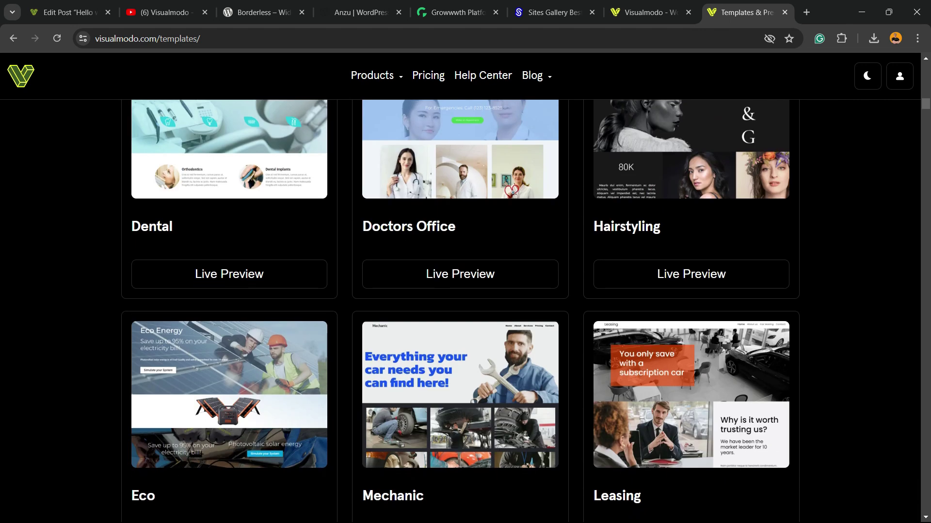
{"action": "scroll", "coordinate": [460, 310], "scroll_direction": "down", "scroll_amount": 15}
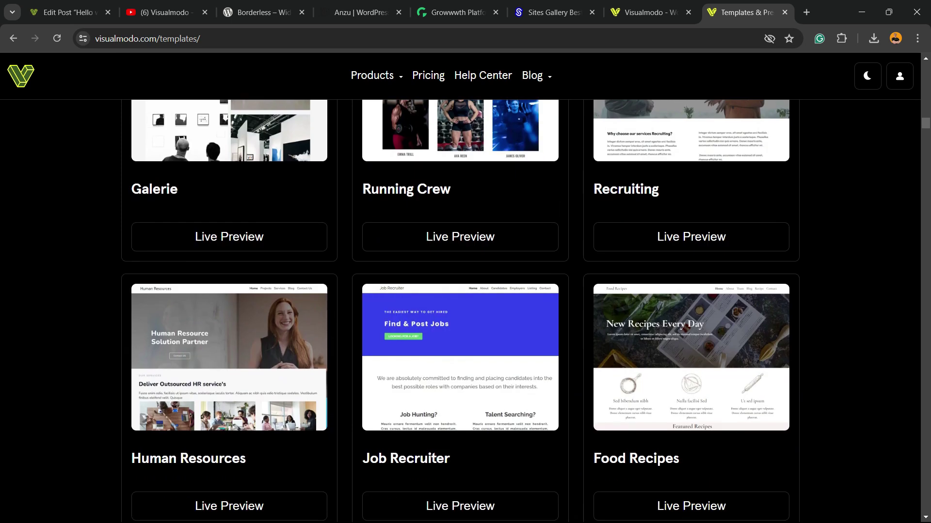